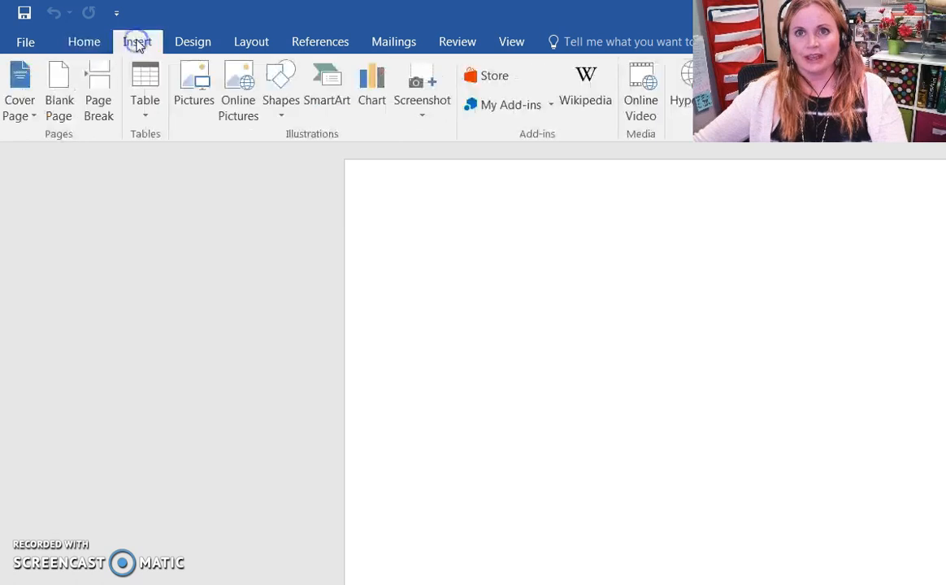
Insert a Line with Markers chart into the blank document
left_click(383, 96)
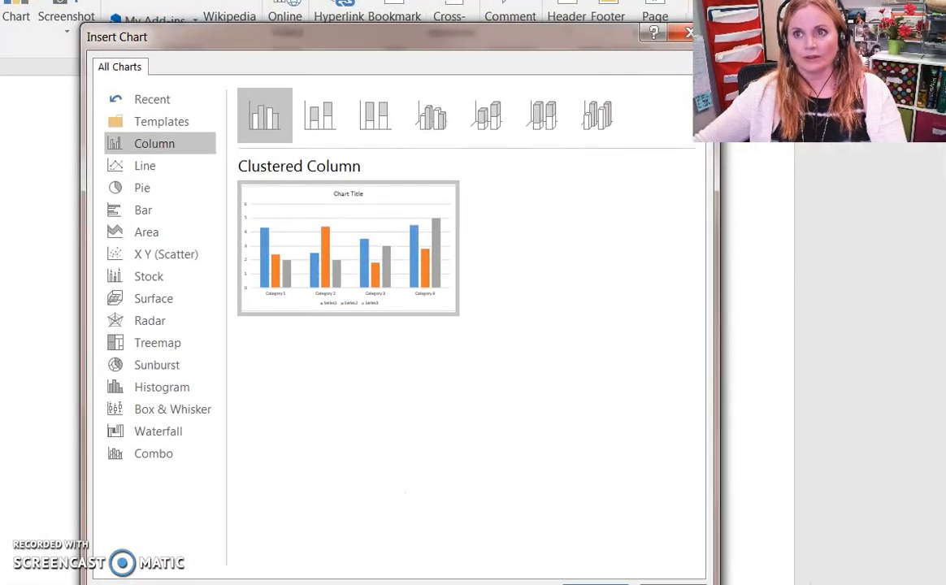
mouse_move(724, 316)
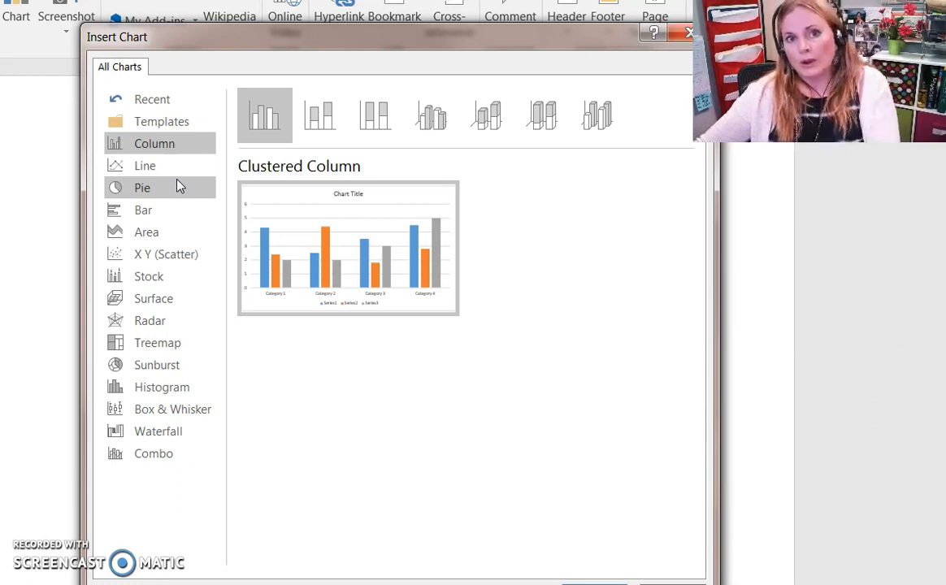
mouse_move(247, 292)
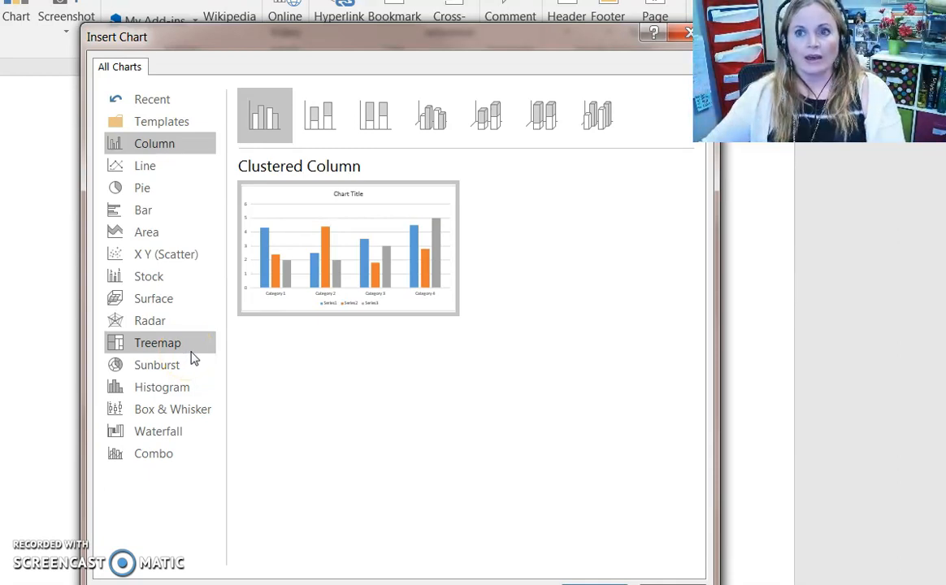
left_click(126, 172)
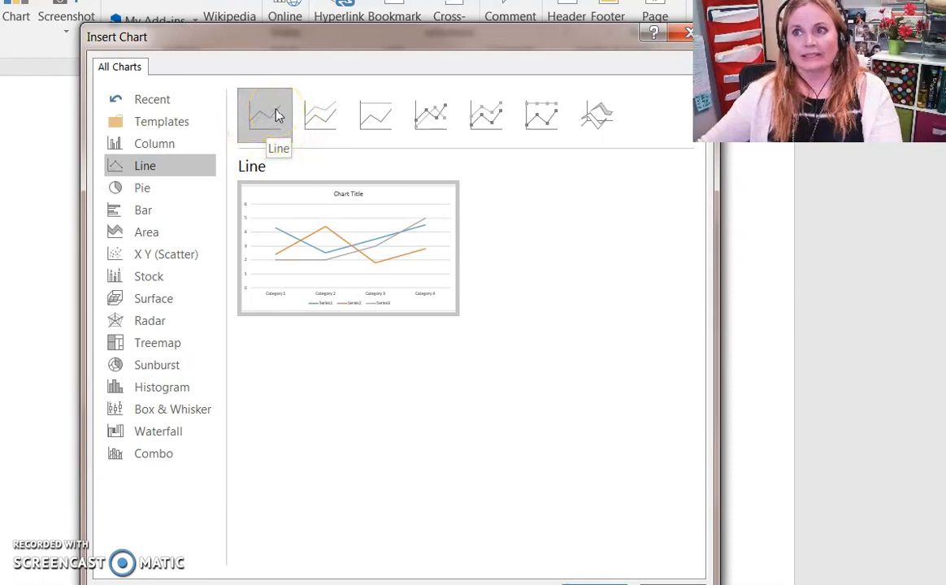
left_click(448, 102)
left_click(433, 133)
left_click(433, 132)
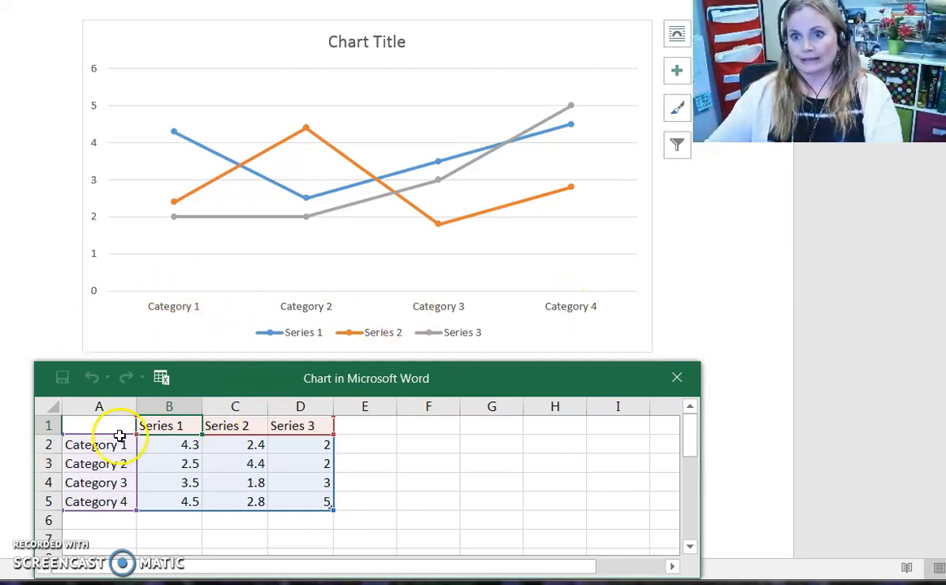
Replace the Category 1 label in cell A2 of the chart data with 290 K
left_click(95, 445)
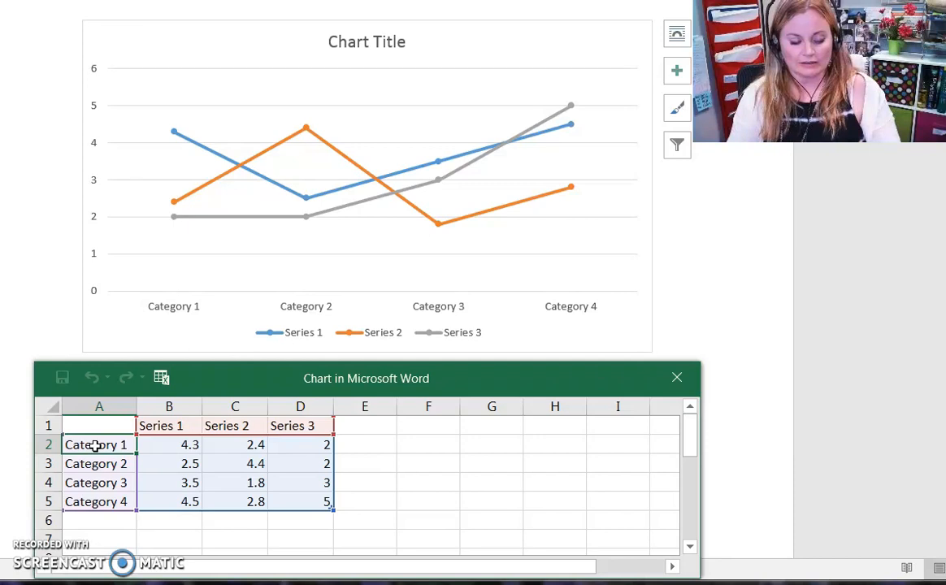
left_click(89, 447)
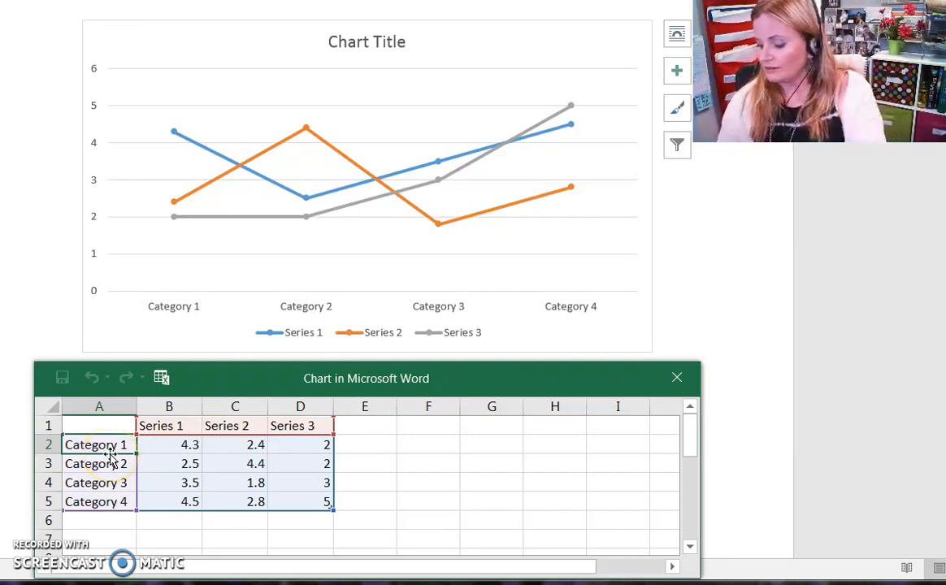
type("290 k")
key("BackSpace")
key("BackSpace")
type("K")
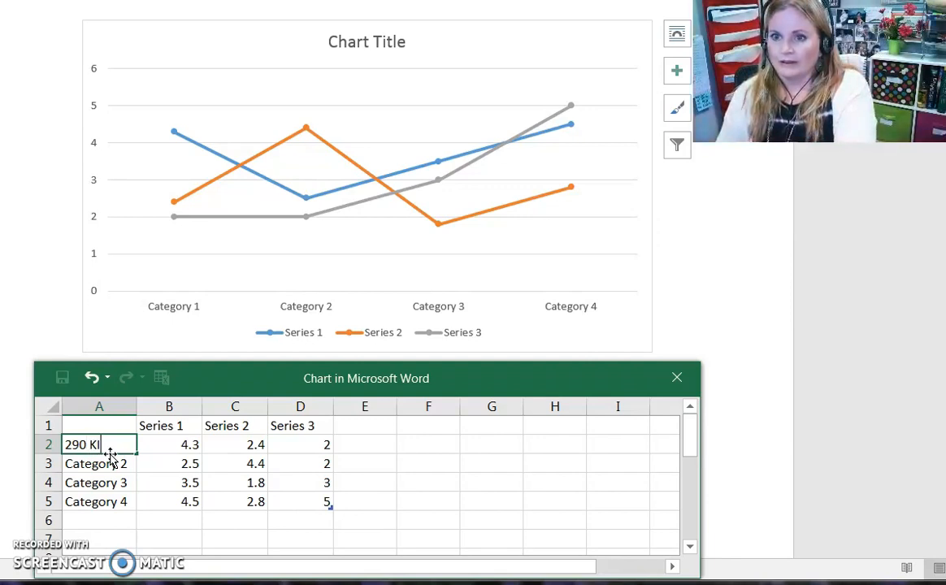
key("Return")
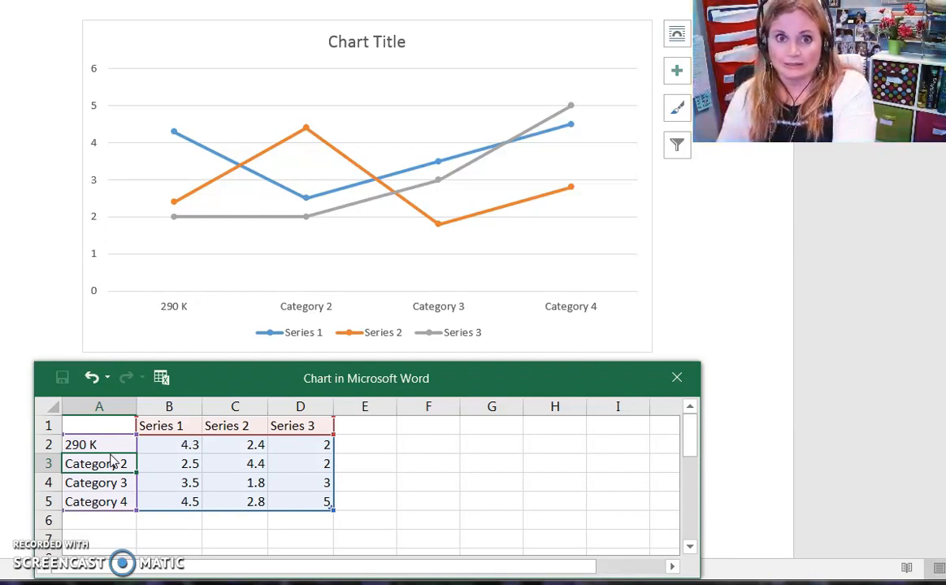
Replace the Category 2 label in cell A3 with 300 K
type("300 IK")
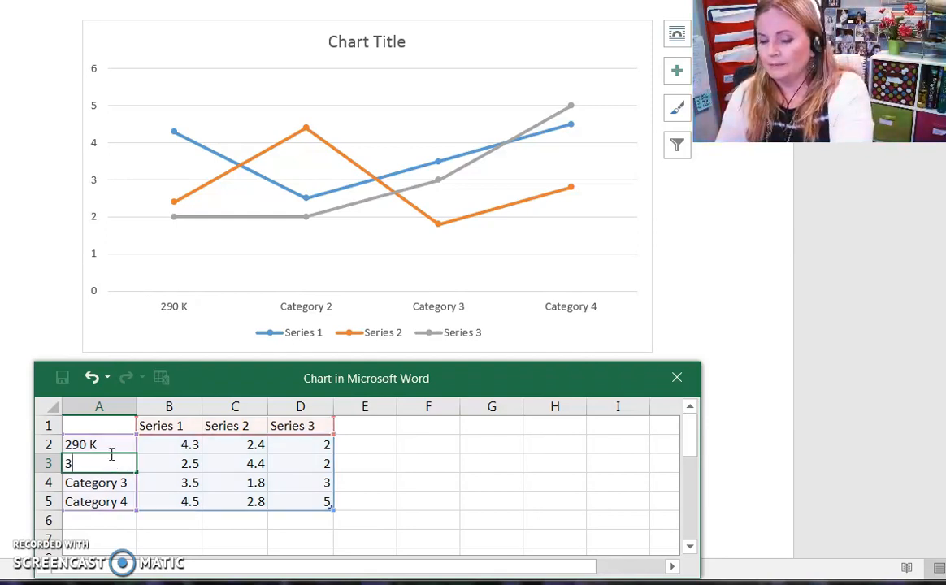
key("BackSpace")
key("BackSpace")
type("K")
key("BackSpace")
type("K")
key("Return")
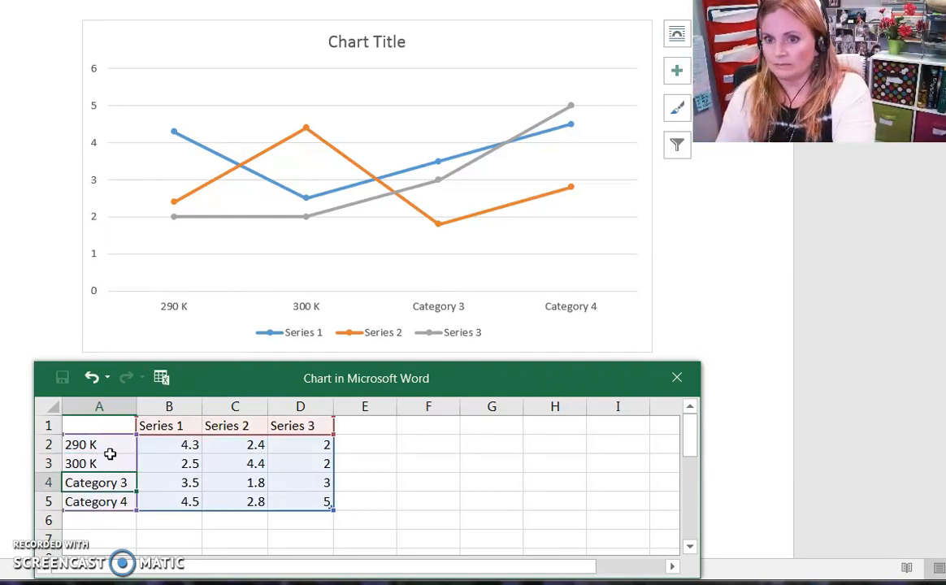
Enter the remaining temperature labels 310 K, 320 K and 330 K in cells A4 to A6
type("310 K")
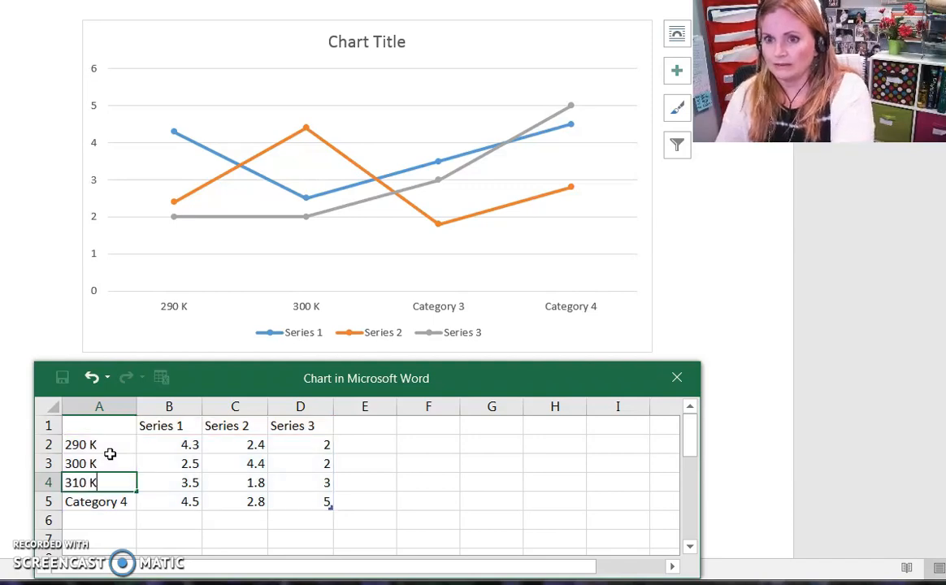
key("Return")
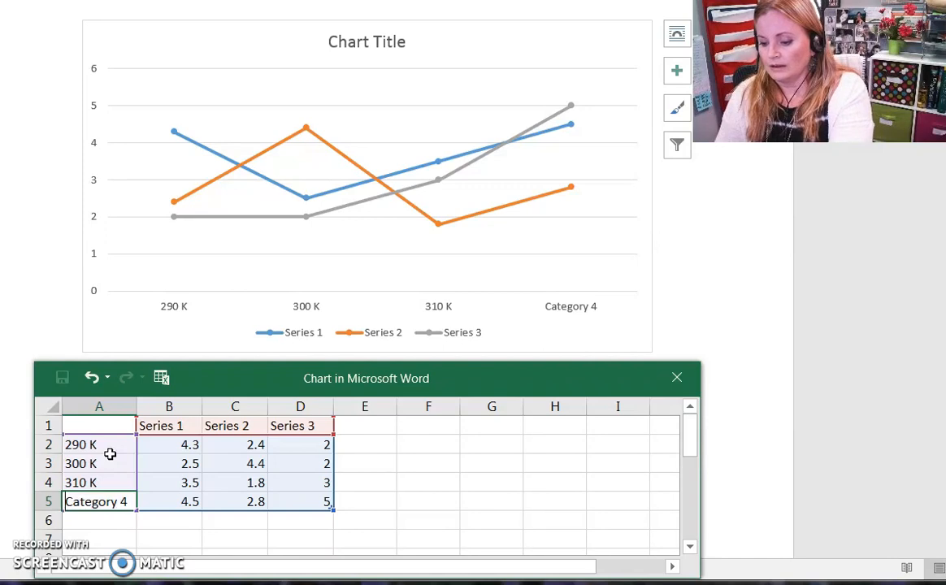
type("320 k")
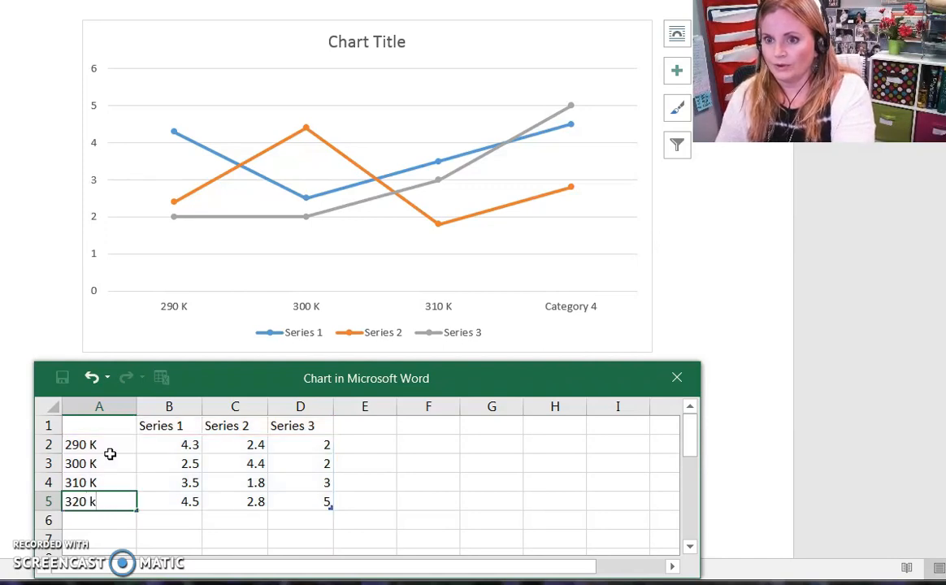
key("Return")
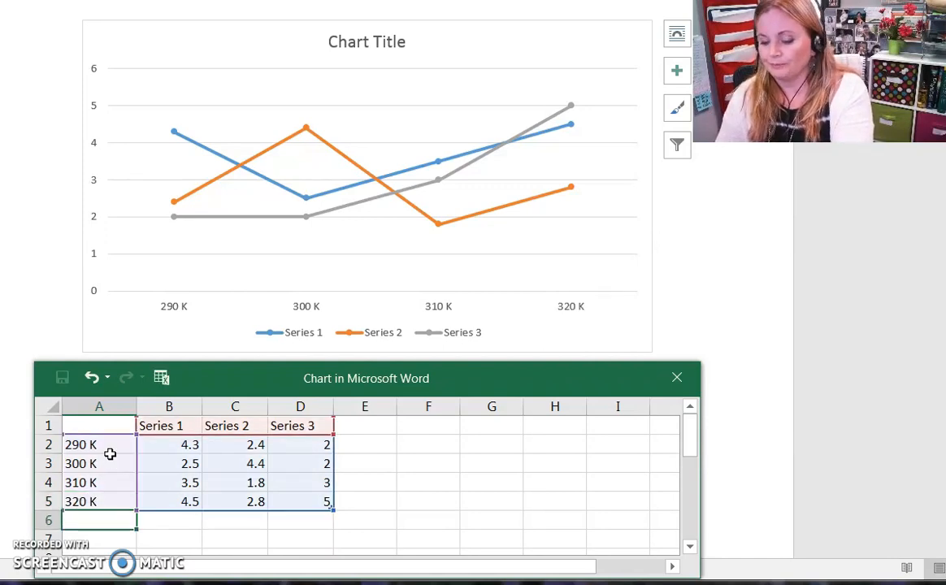
type("330 K")
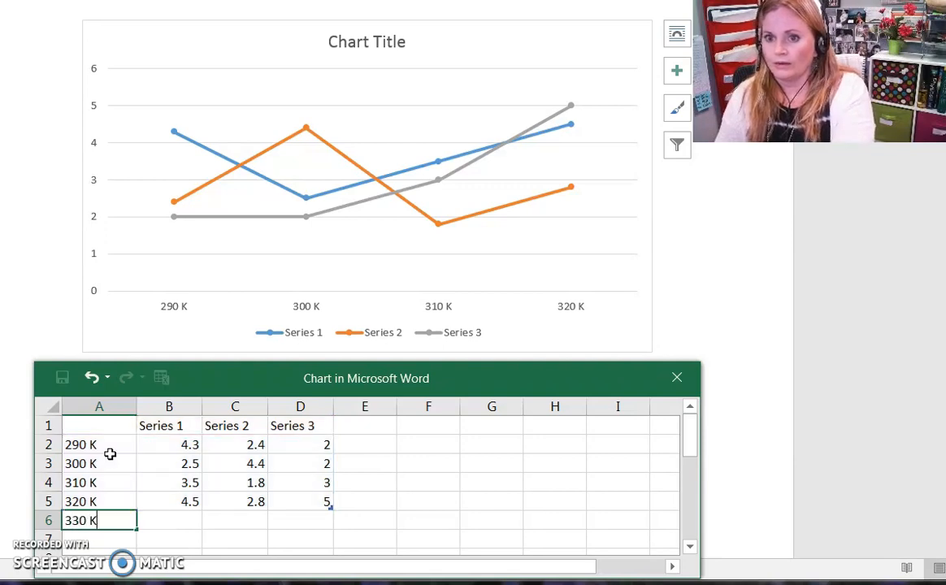
key("Return")
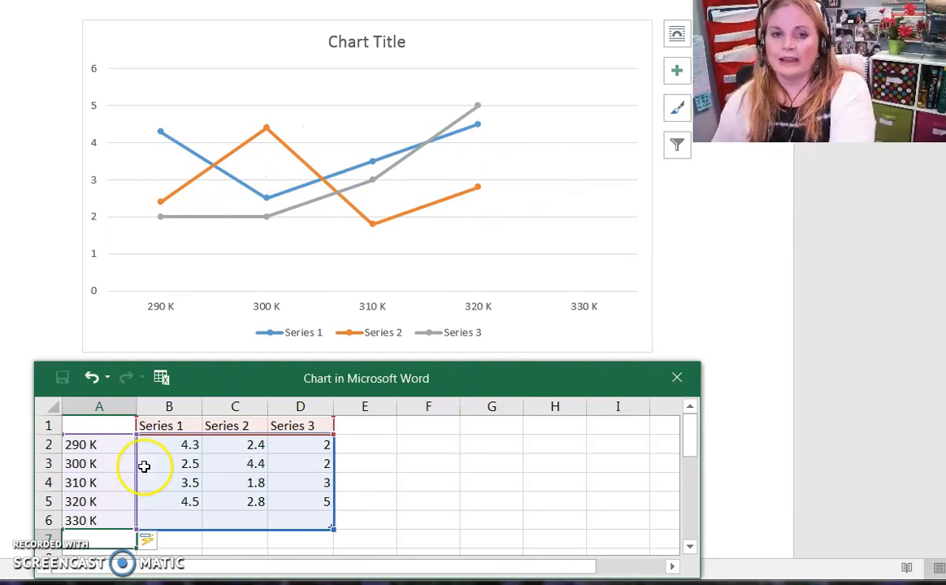
Clear the Series 2 and Series 3 headings and values from cells C1 to D6
left_click(243, 521)
left_click_drag(237, 429, 319, 526)
key("Delete")
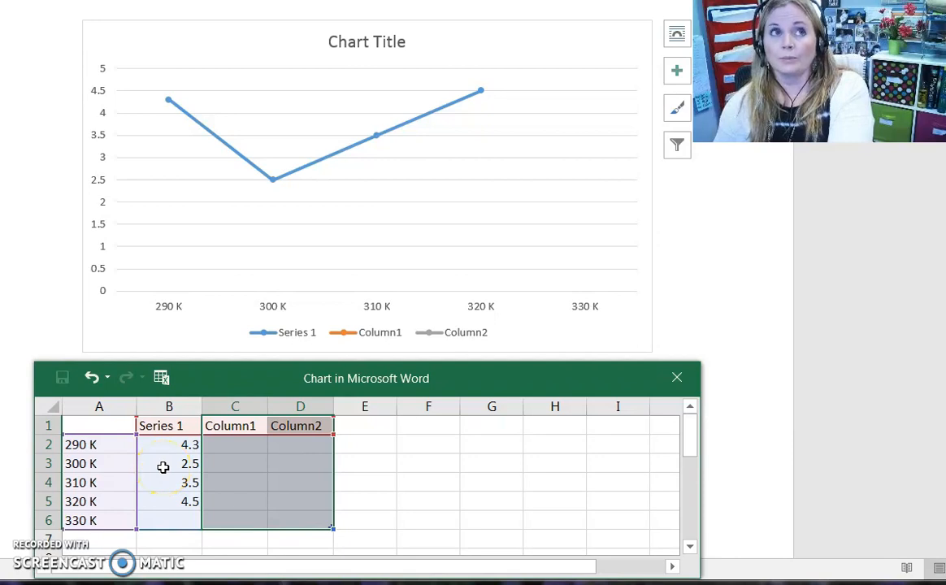
Clear the Series 1 heading and shrink the chart's data range to columns A and B
left_click(169, 427)
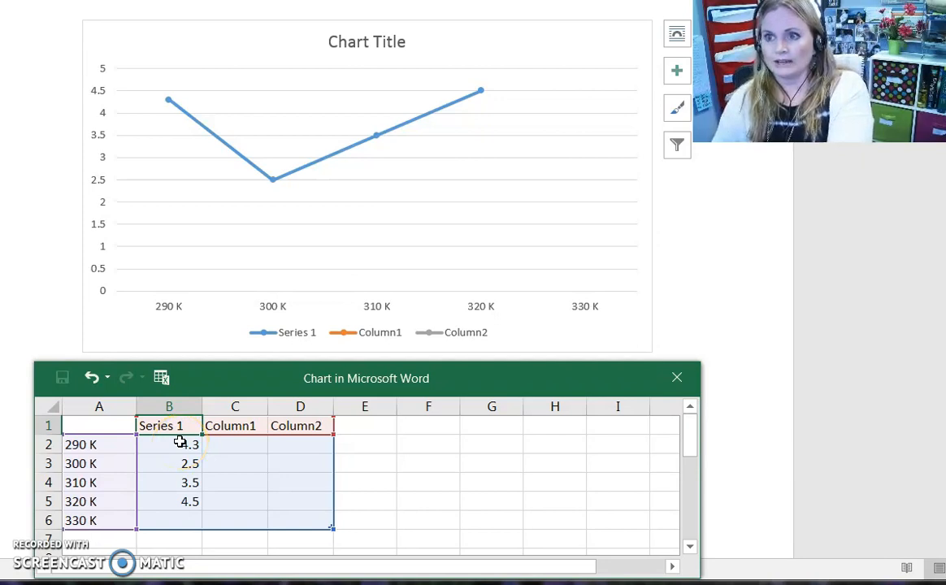
key("Delete")
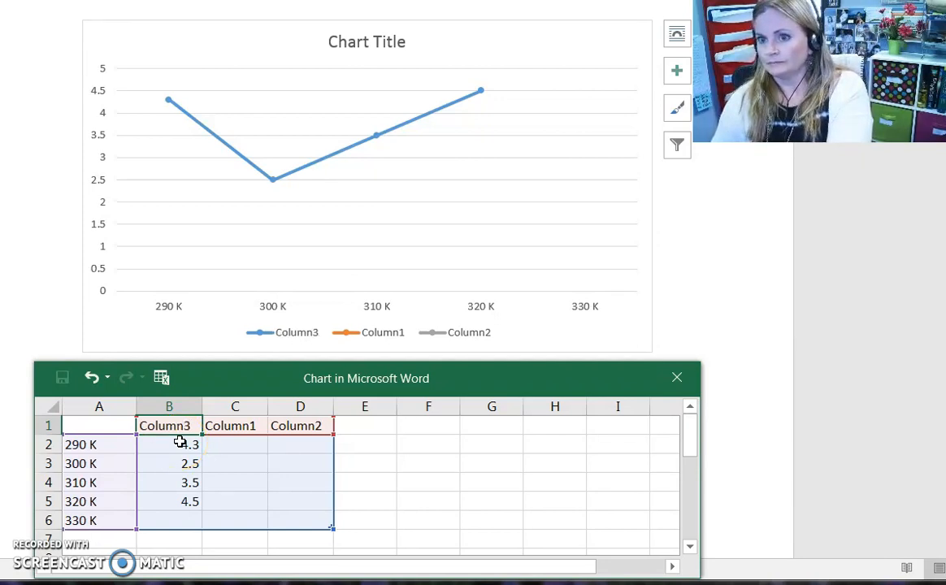
left_click_drag(332, 528, 198, 533)
Set the 290 K value in B2 to 14 and enter the heading PRESSURE Psi in B1
left_click(190, 447)
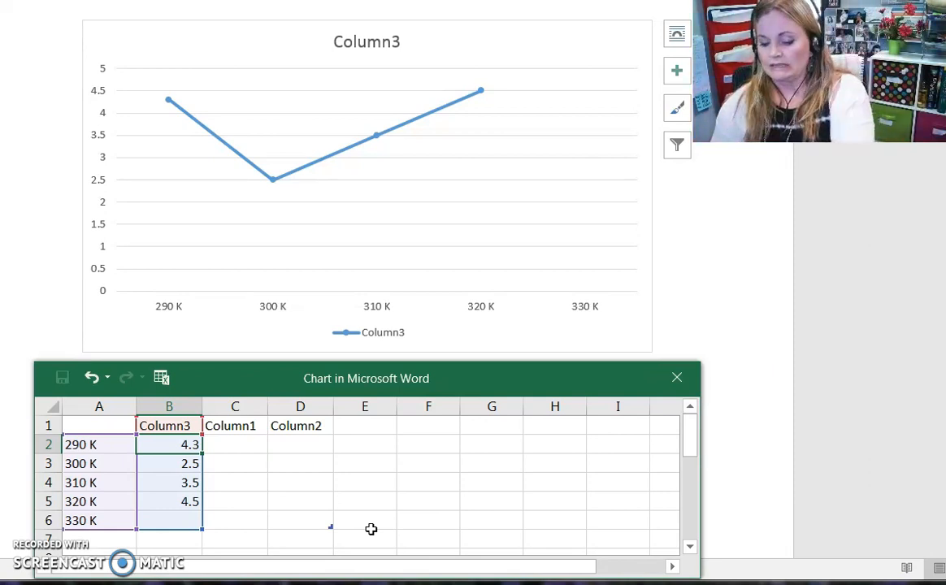
left_click(190, 428)
left_click(190, 447)
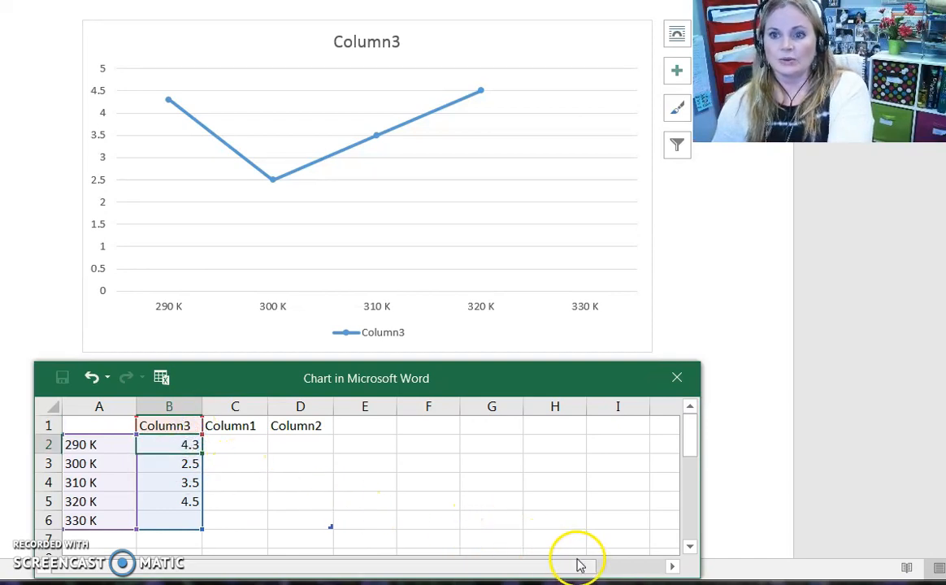
type("14")
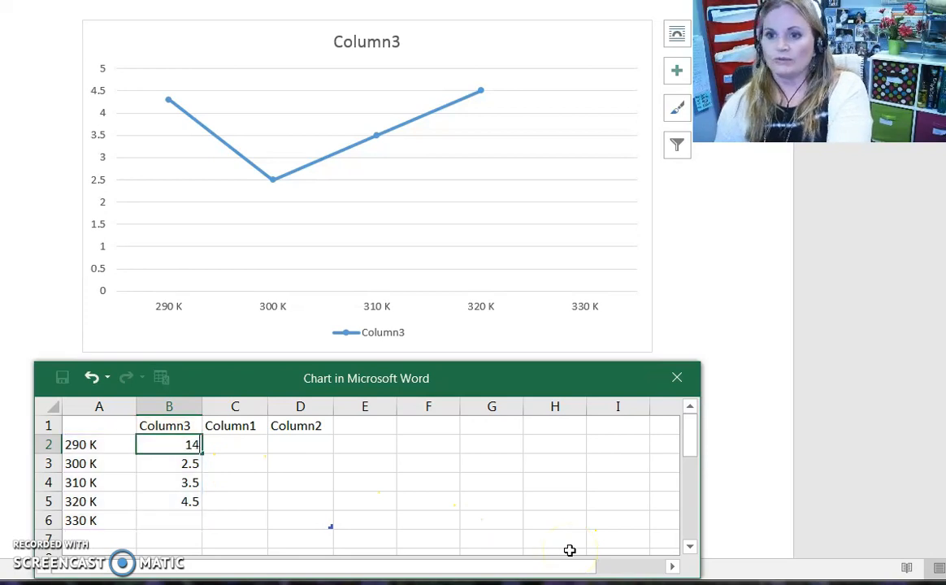
key("Up")
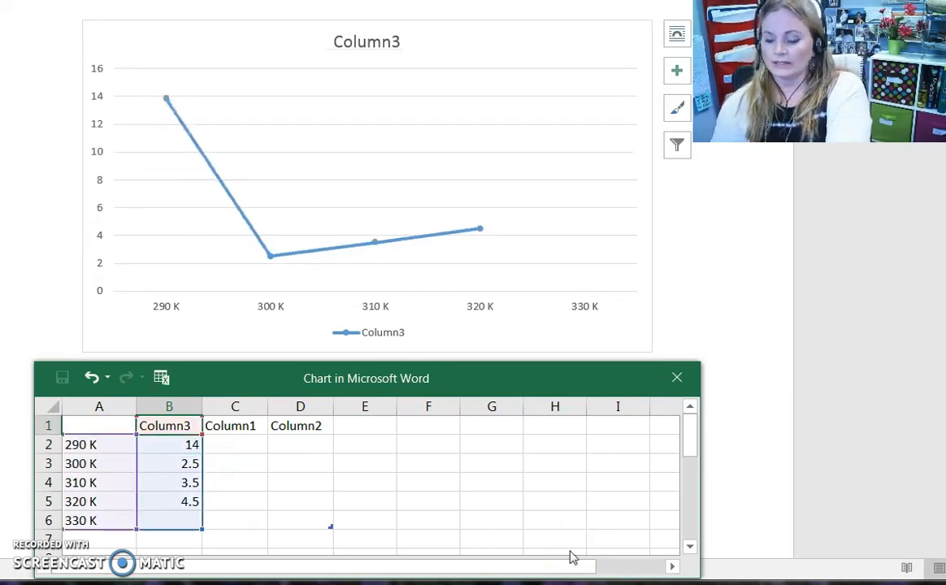
type("PRESSURE Psi")
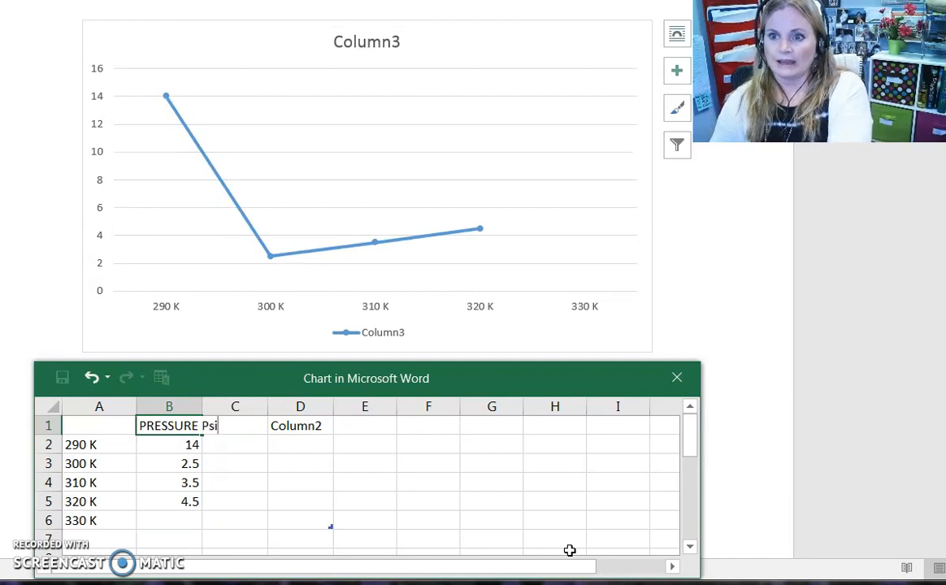
Enter the heading Temp Kelvin in cell A1 above the temperature labels
left_click(95, 429)
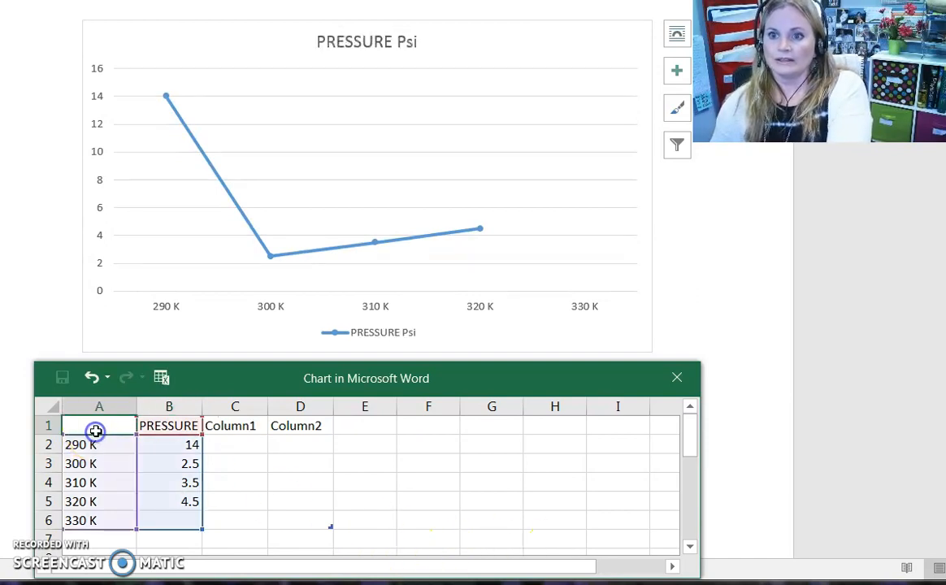
type("TE")
key("BackSpace")
key("BackSpace")
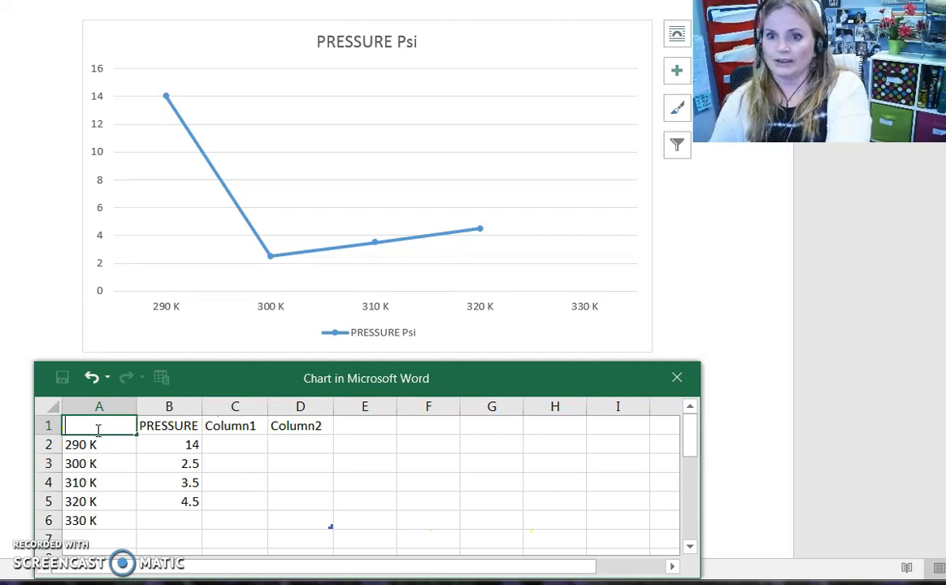
type("Tempr")
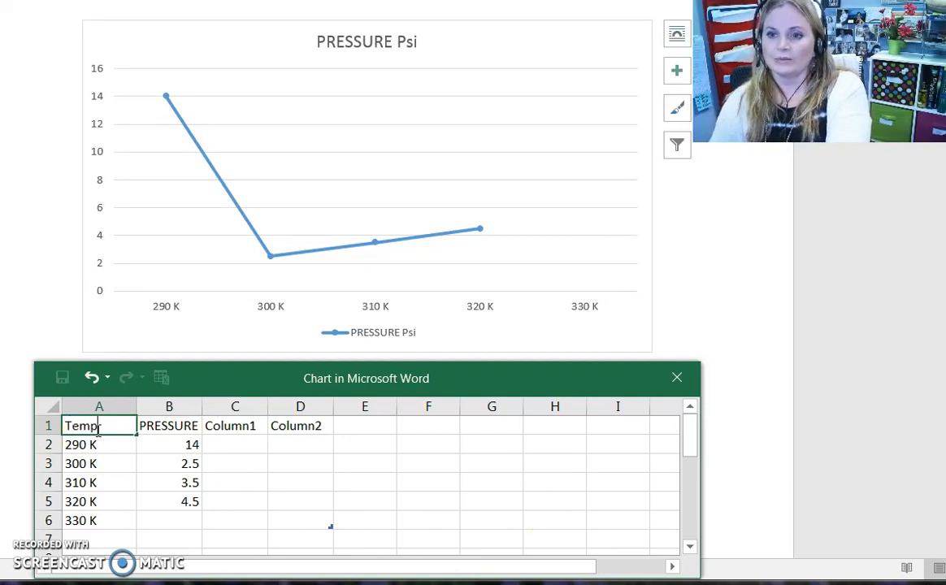
type("elvin")
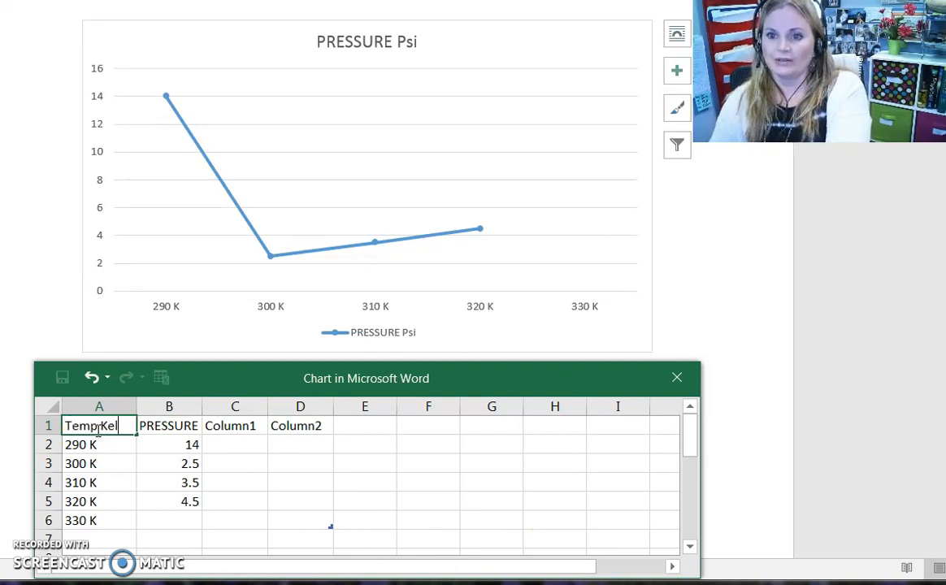
key("BackSpace")
key("BackSpace")
key("BackSpace")
key("BackSpace")
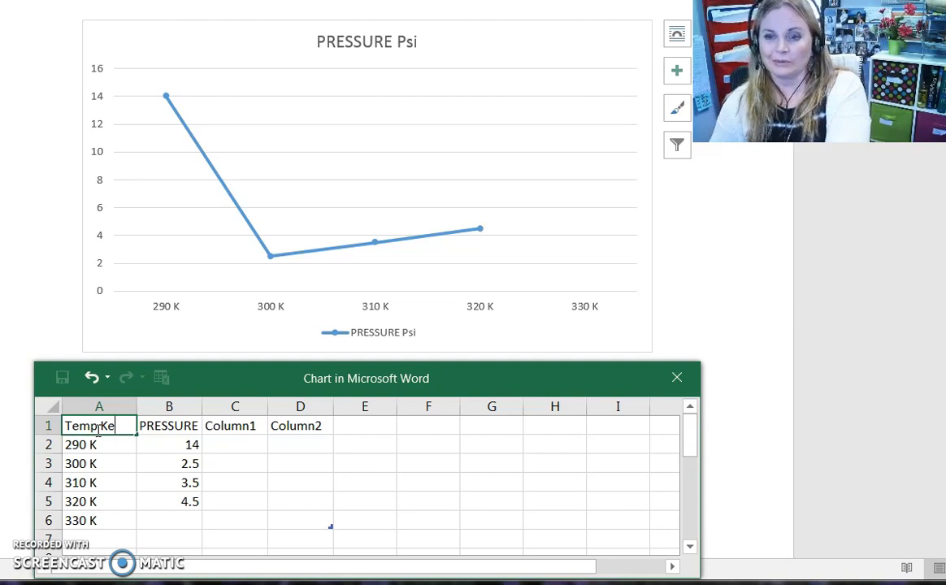
type("lvin")
left_click(93, 426)
Set the pressure values to 16 for 300 K and 20 for 310 K
left_click(180, 465)
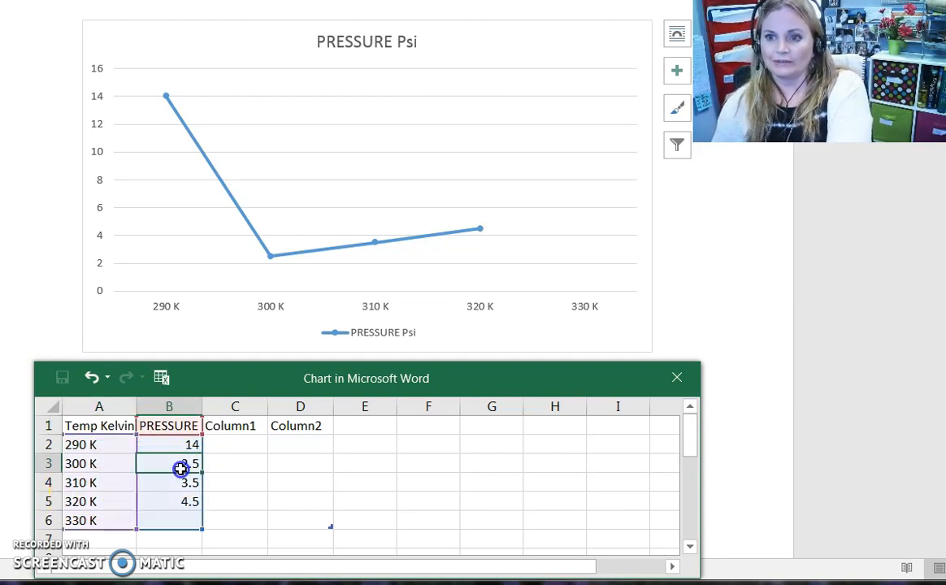
type("16")
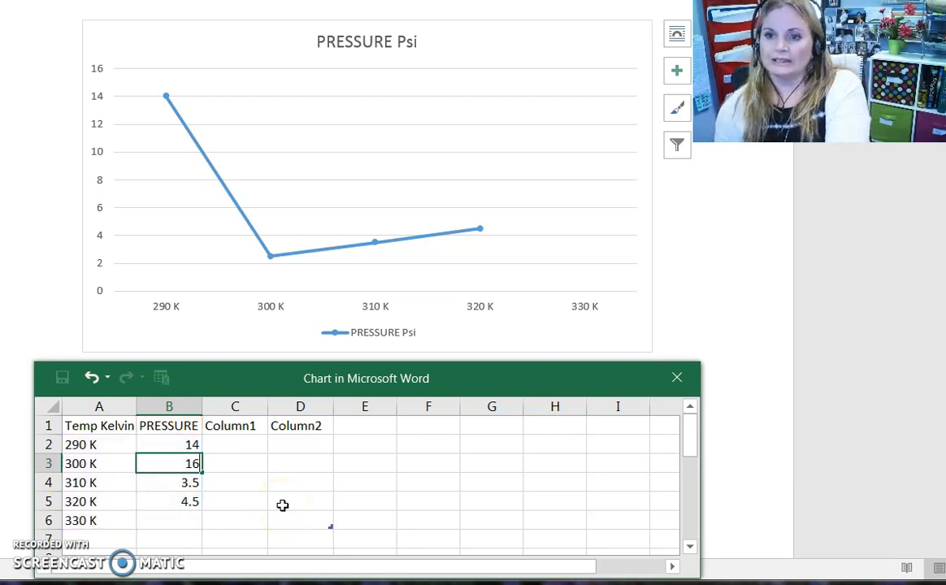
key("ctrl+Return")
key("Down")
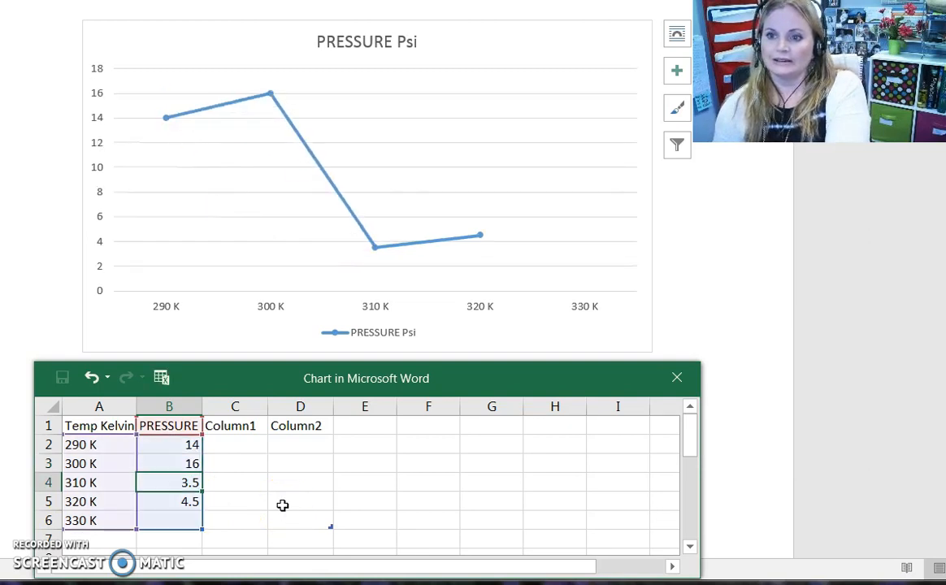
type("5")
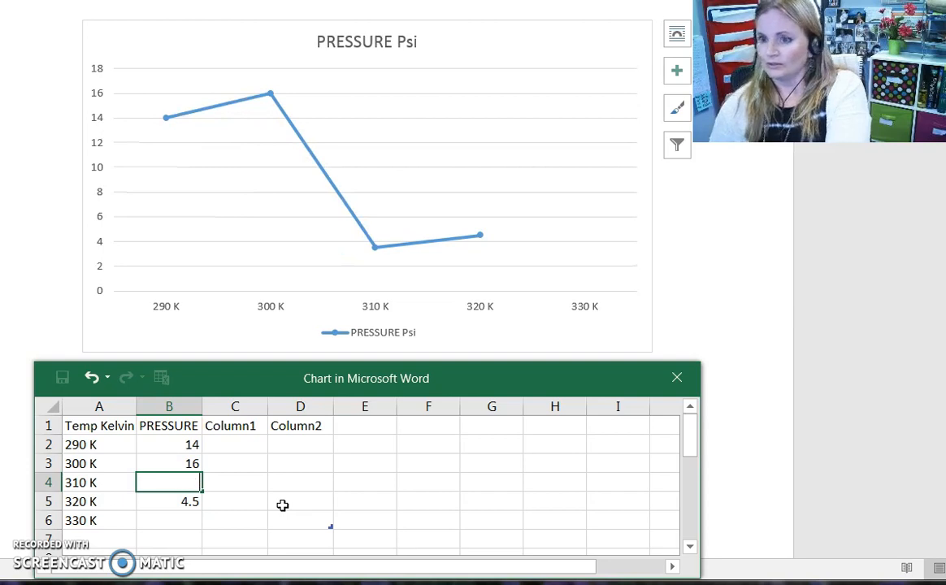
key("Return")
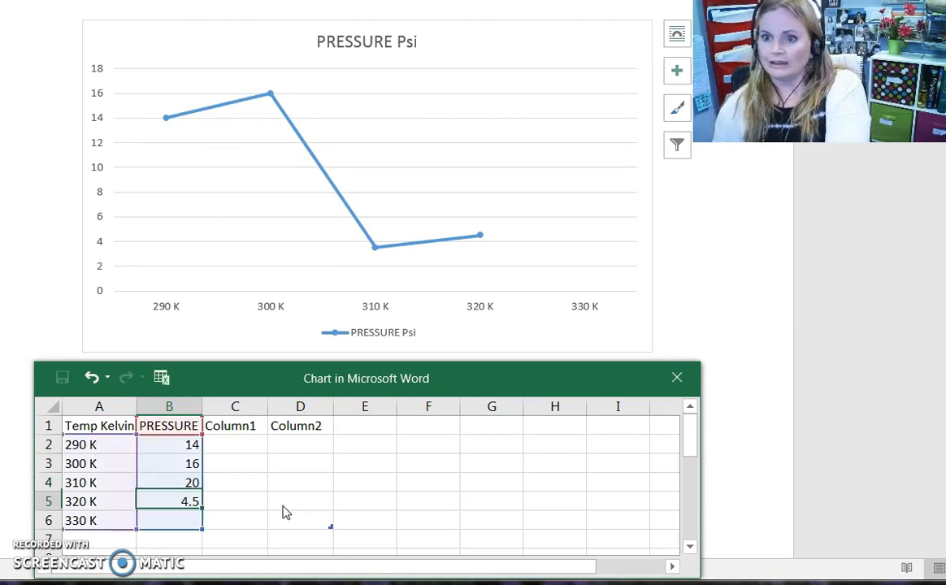
Set the pressure values to 28 for 320 K and 30 for 330 K, and close the chart's data sheet
type("28")
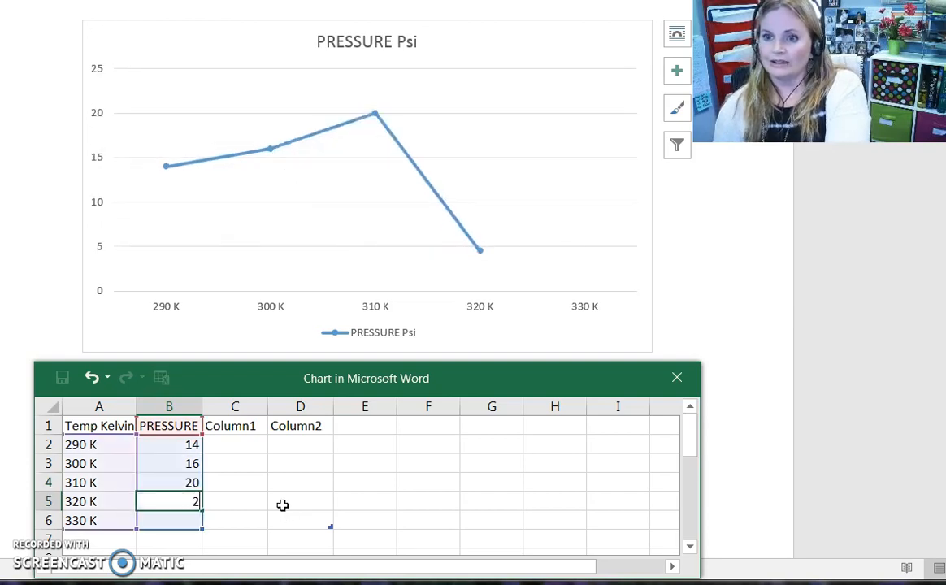
key("Tab")
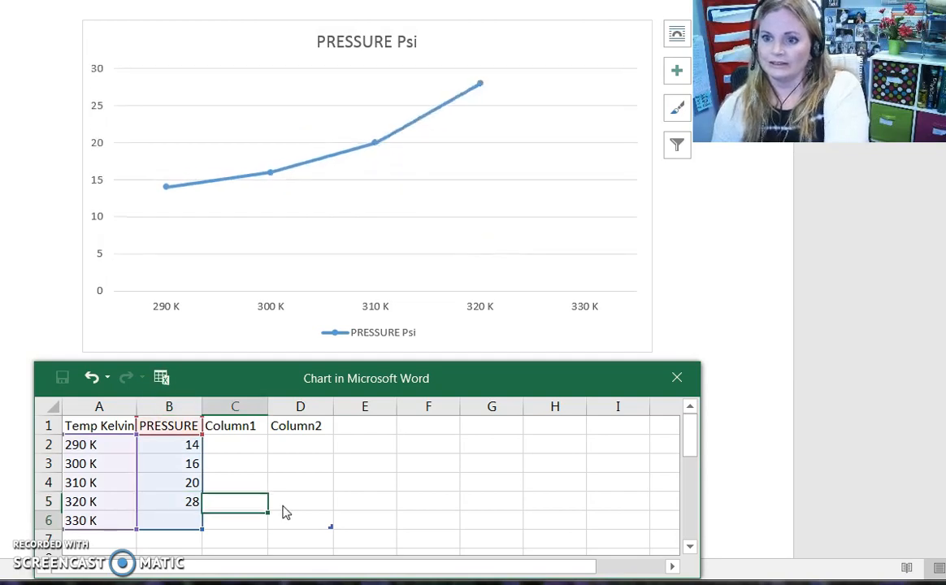
key("Return")
type("30")
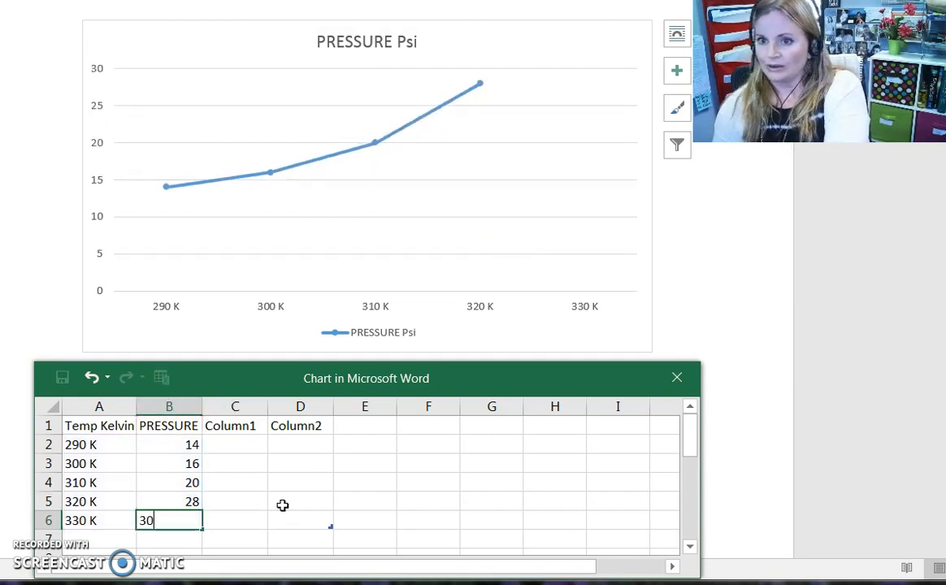
type("0")
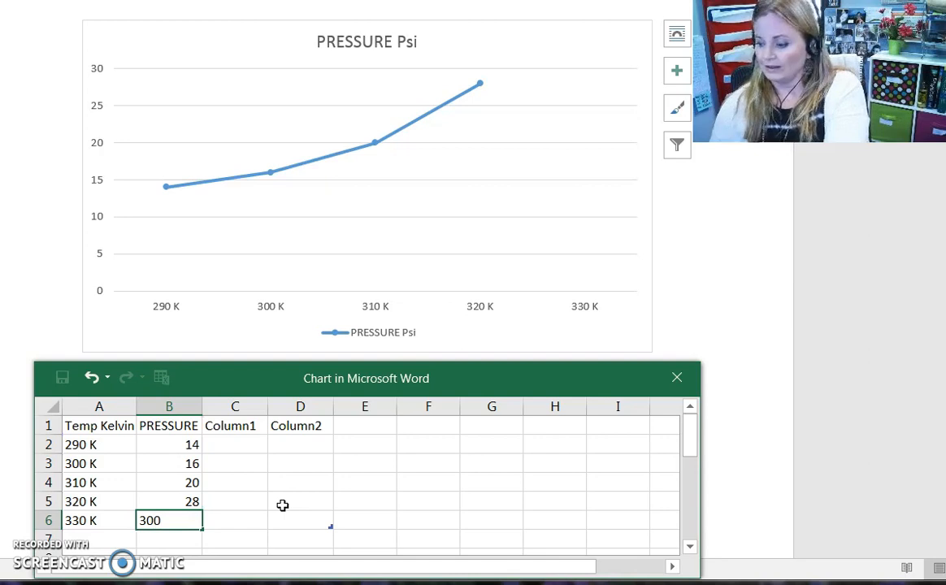
left_click_drag(262, 498, 269, 506)
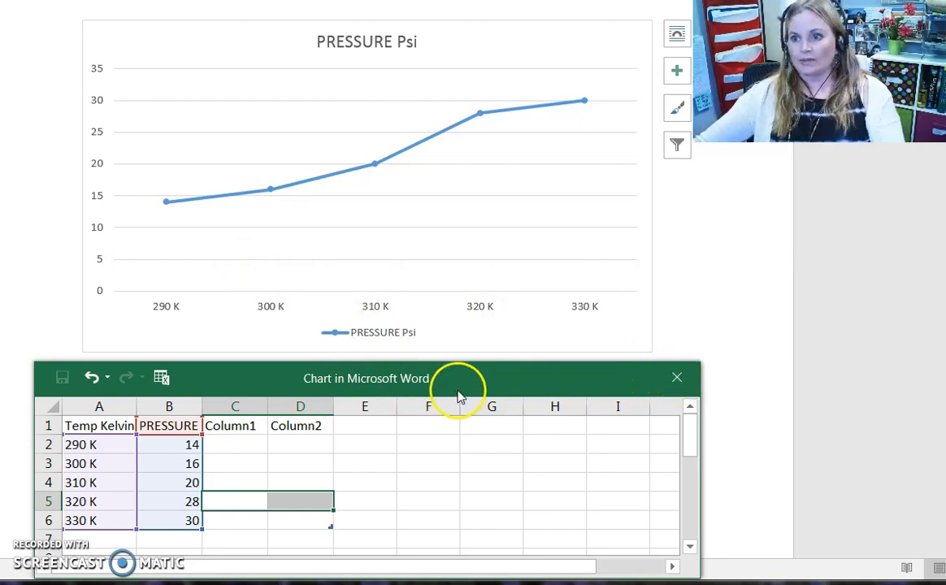
left_click(686, 378)
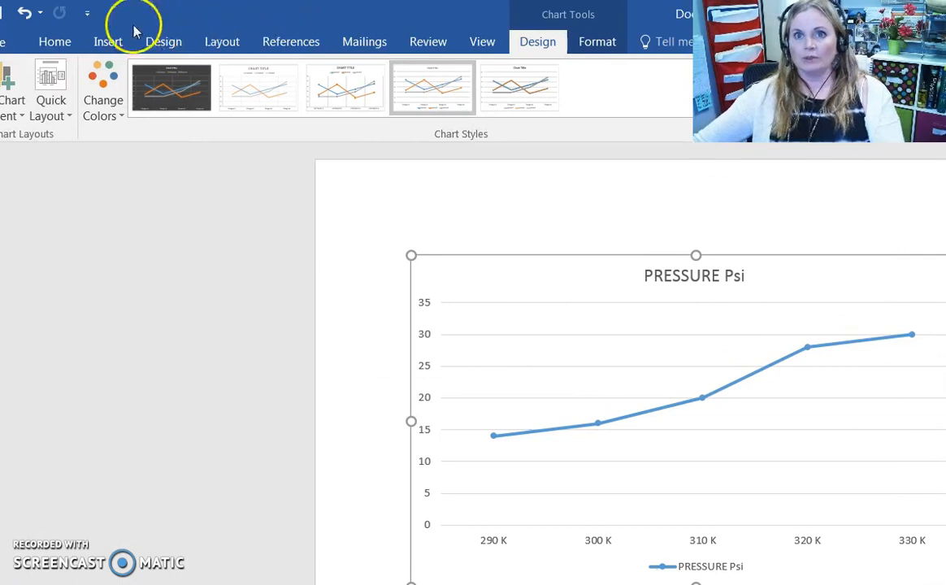
Apply the quick layout that adds a vertical axis title and a data table beneath the line chart
left_click(52, 85)
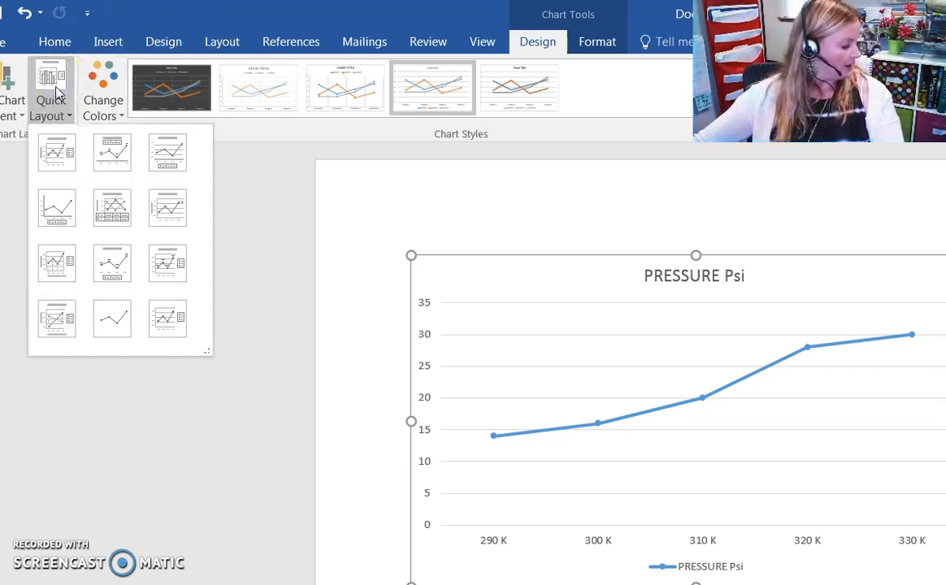
left_click(114, 217)
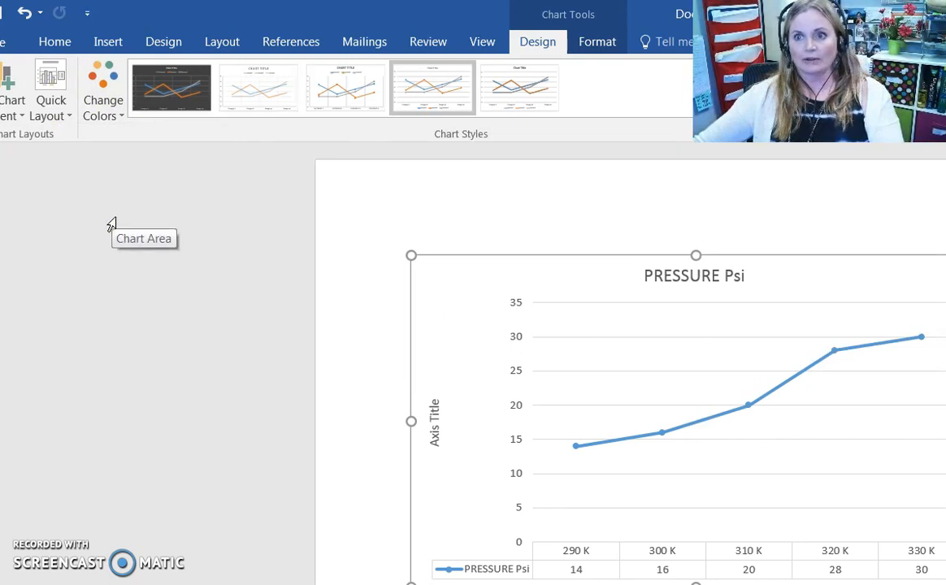
left_click(121, 197)
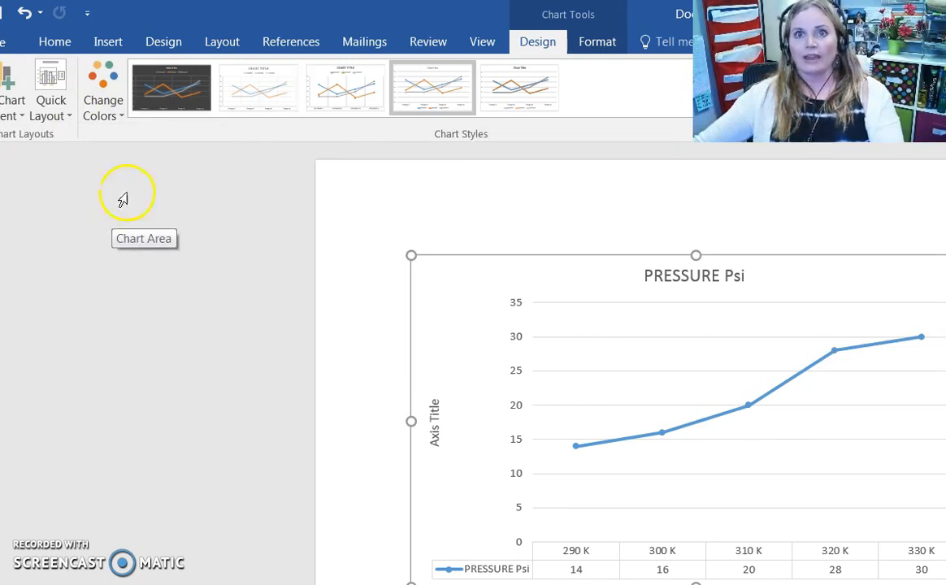
left_click(178, 112)
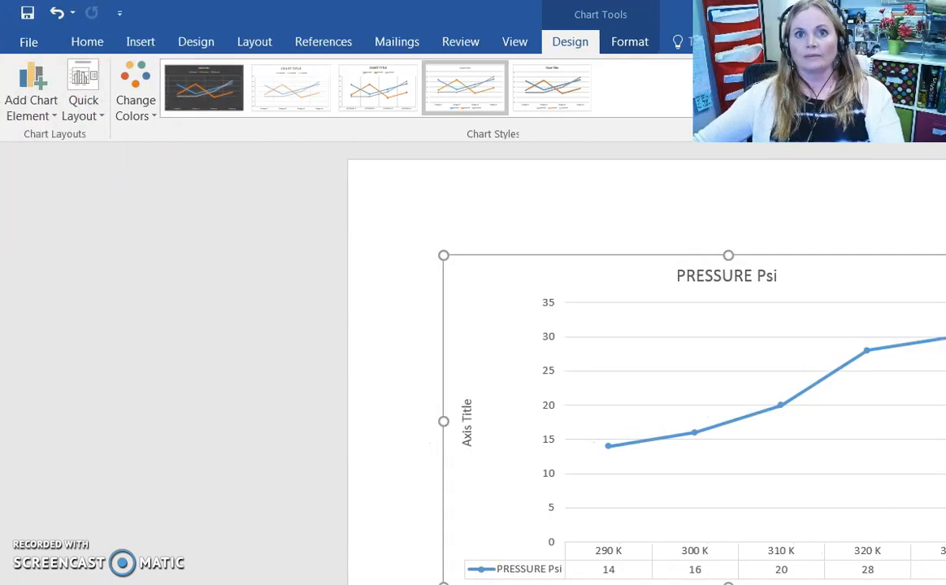
Add a primary horizontal axis title reading "Temperature in Kelvin"
left_click(34, 112)
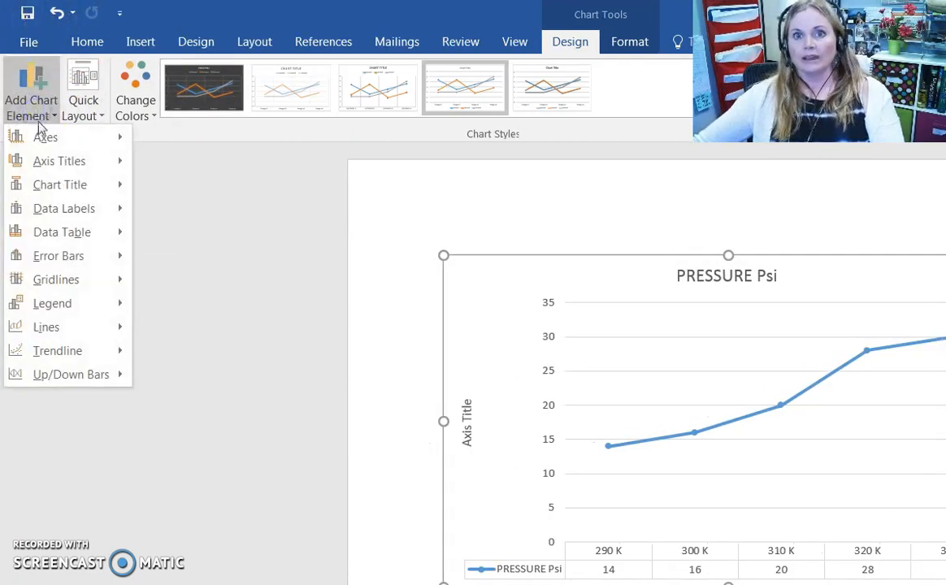
left_click(56, 161)
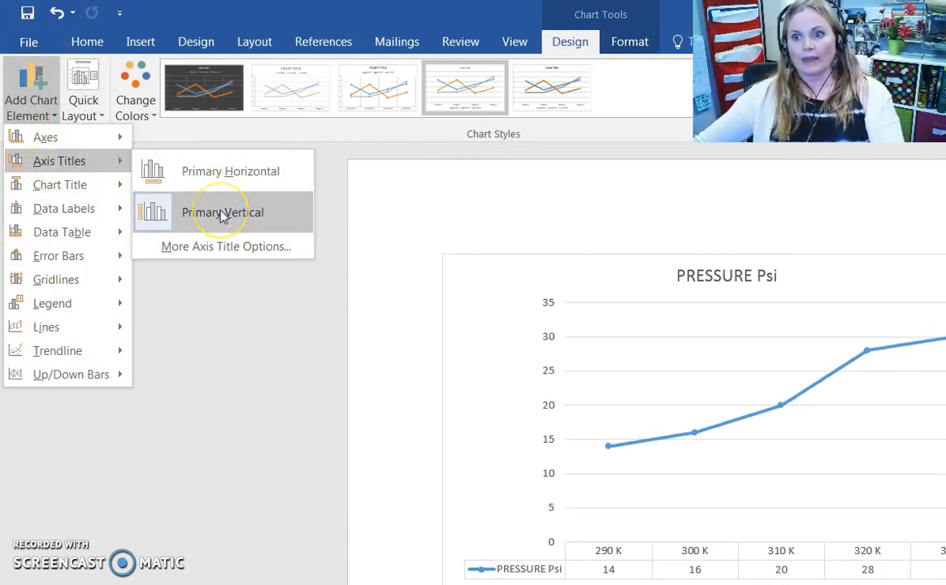
left_click(232, 169)
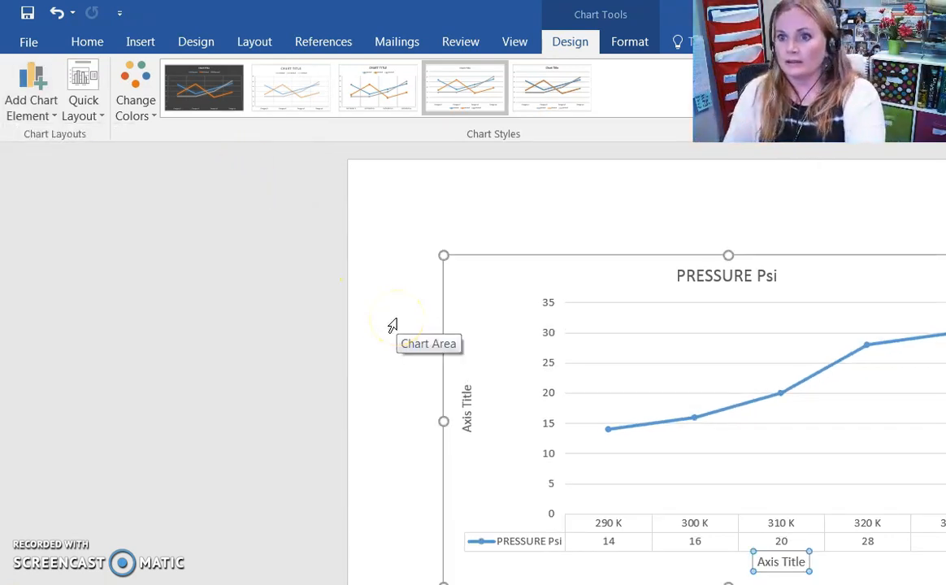
type("Te")
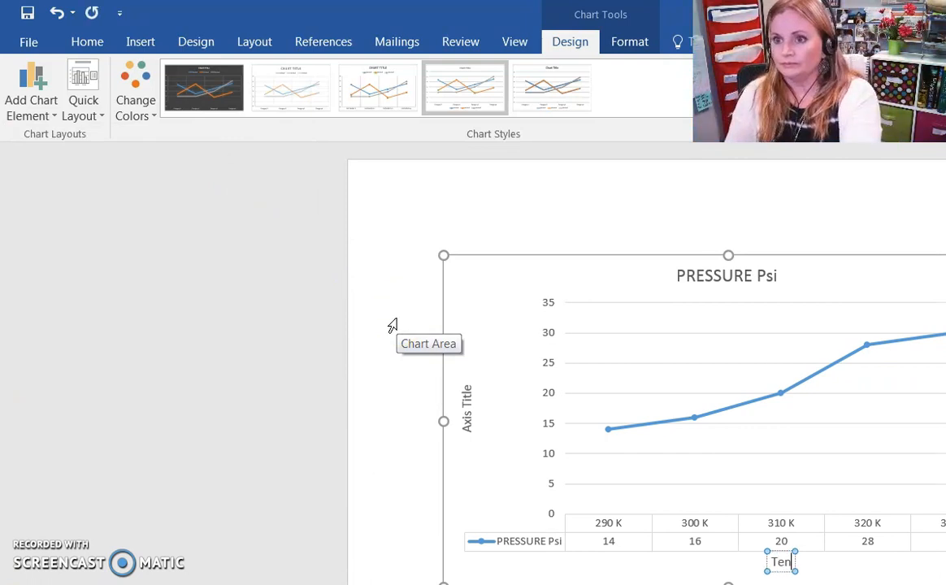
type("mp")
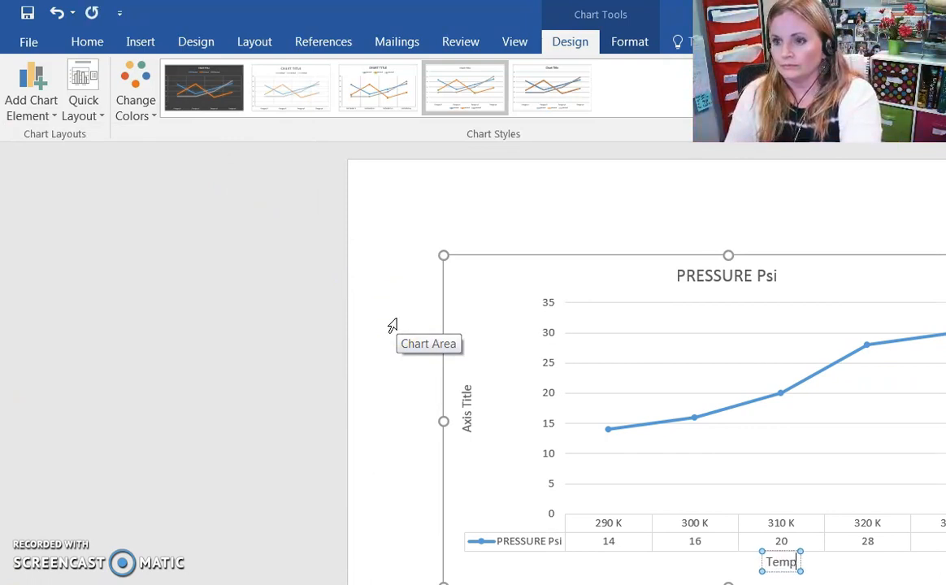
type("eratu")
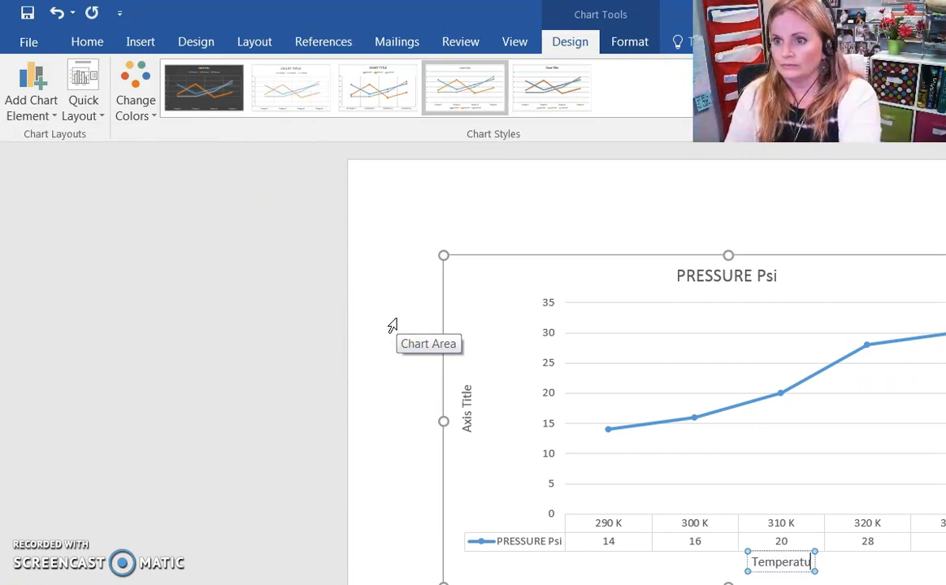
type("re in Kelvin")
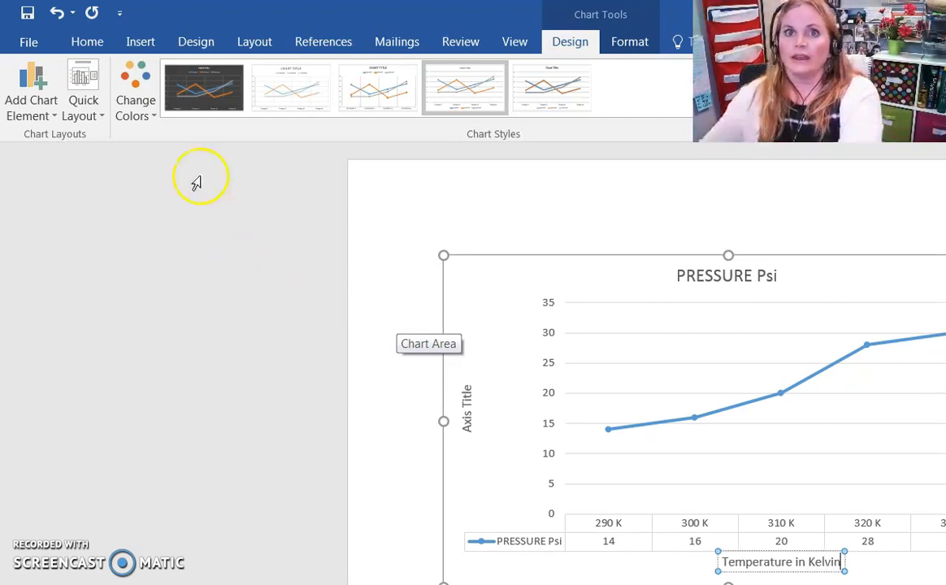
Turn off the placeholder primary vertical axis title on the chart
left_click(34, 91)
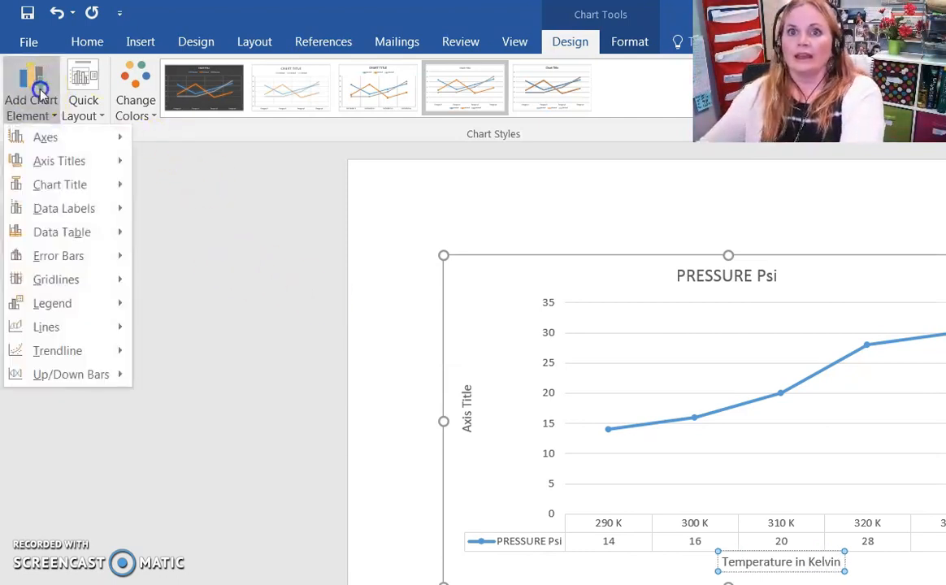
mouse_move(73, 176)
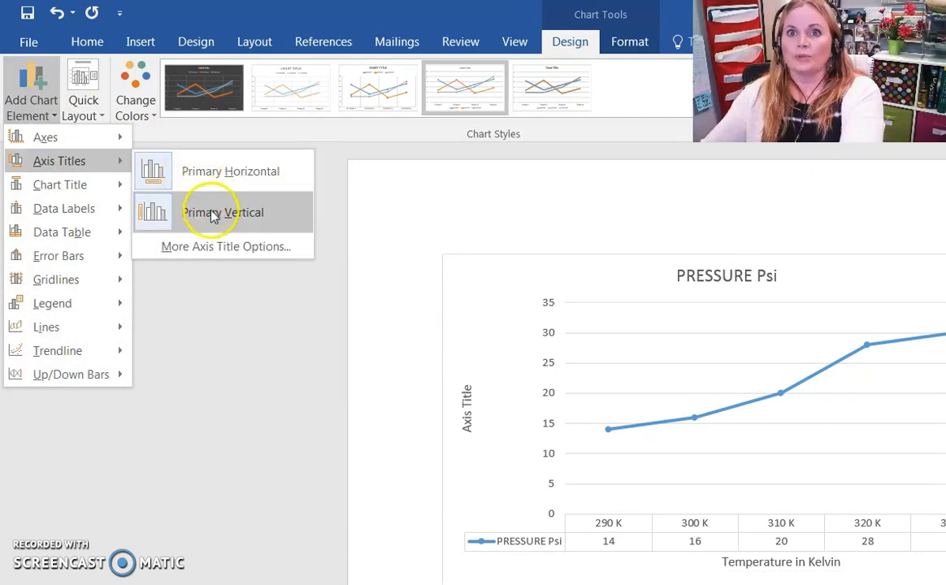
left_click(211, 212)
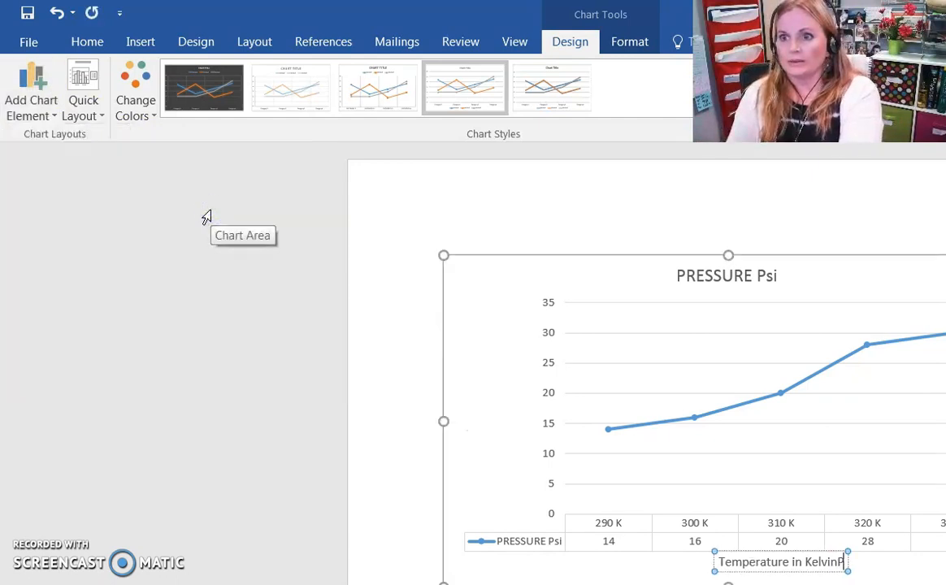
left_click(488, 346)
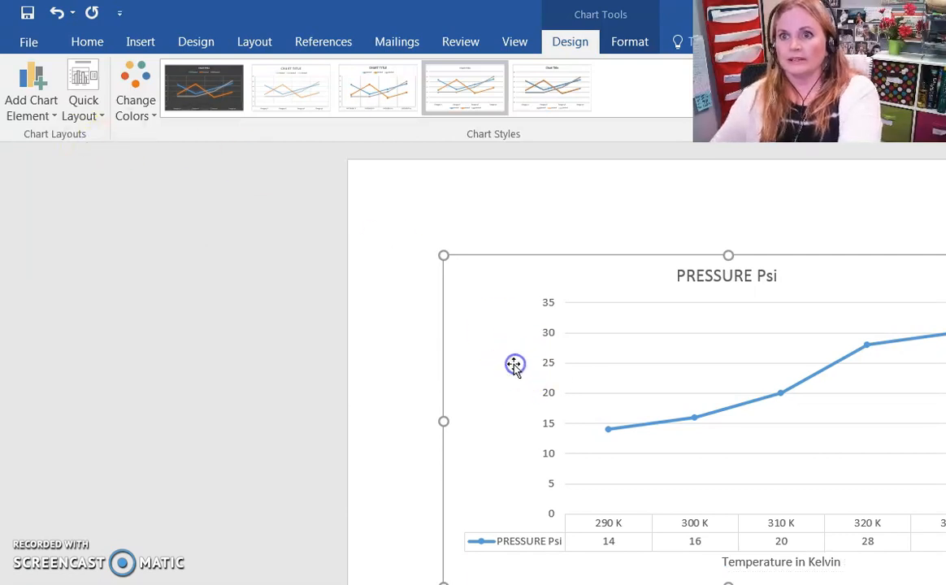
Add a primary vertical axis title reading "Pressure in PSI"
left_click(25, 85)
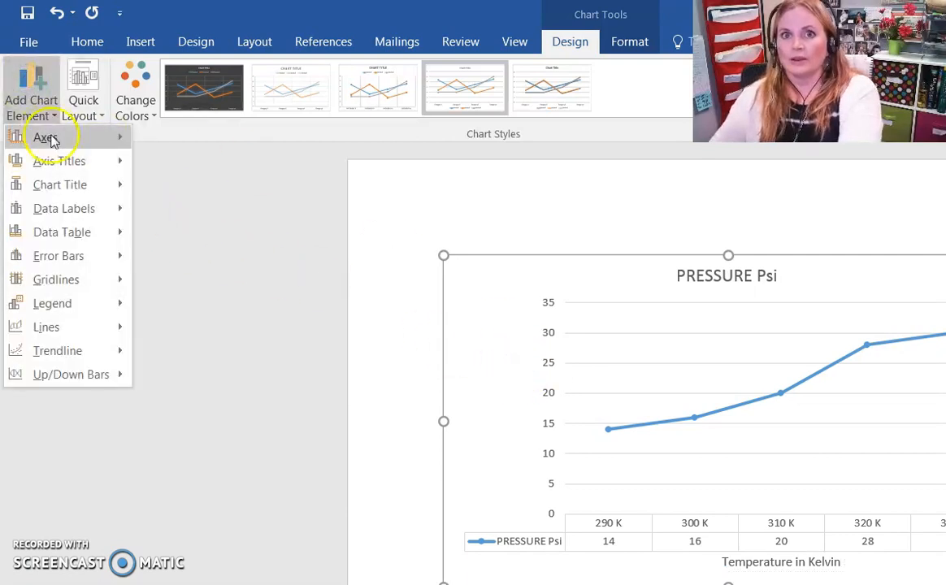
mouse_move(63, 161)
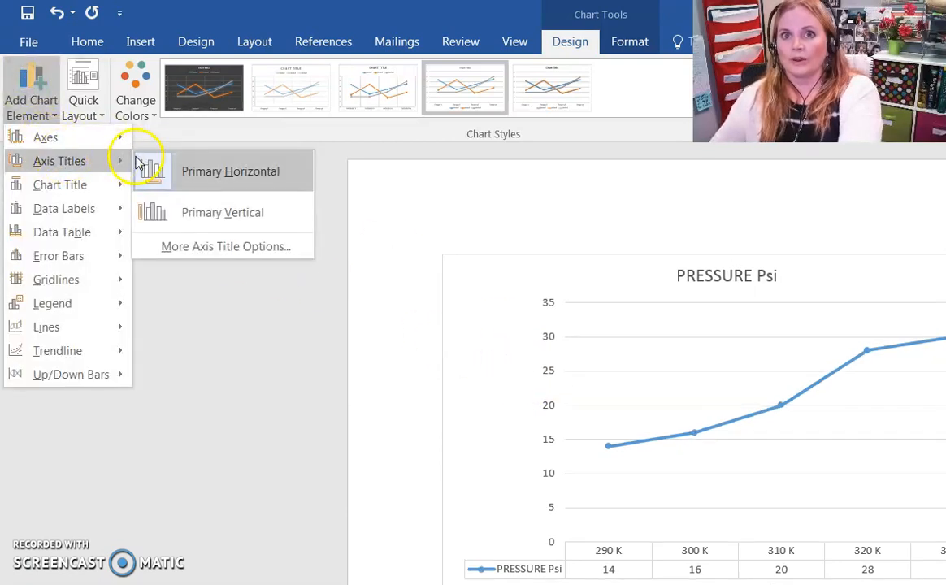
left_click(213, 212)
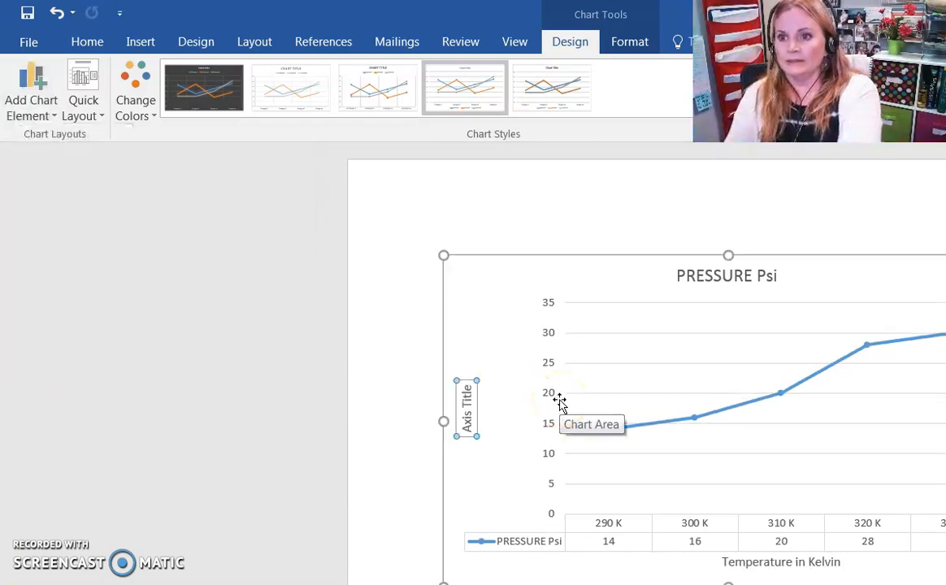
key("BackSpace")
type("sure in PSi")
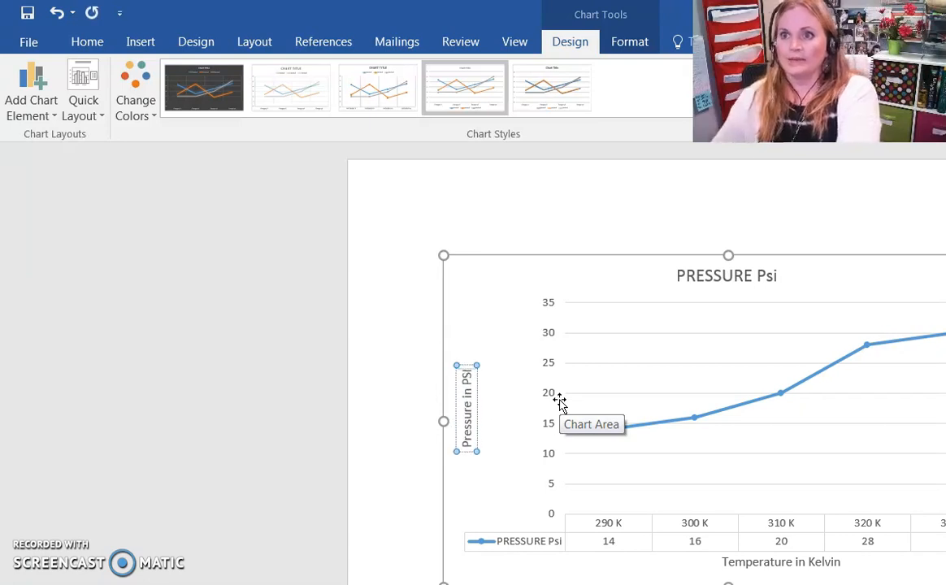
left_click(604, 378)
Select the PRESSURE Psi chart title and set its placement to Above Chart
left_click(705, 284)
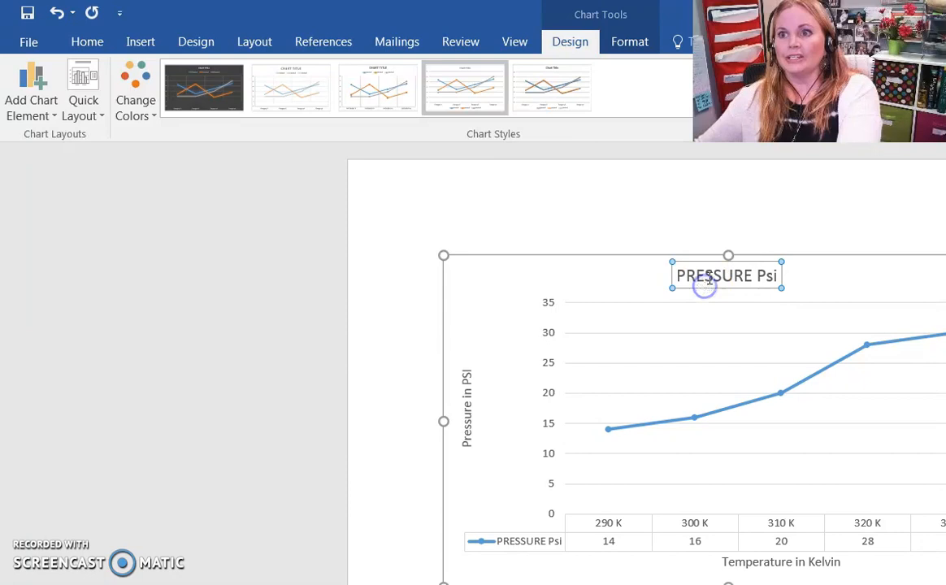
double_click(704, 276)
left_click(686, 277)
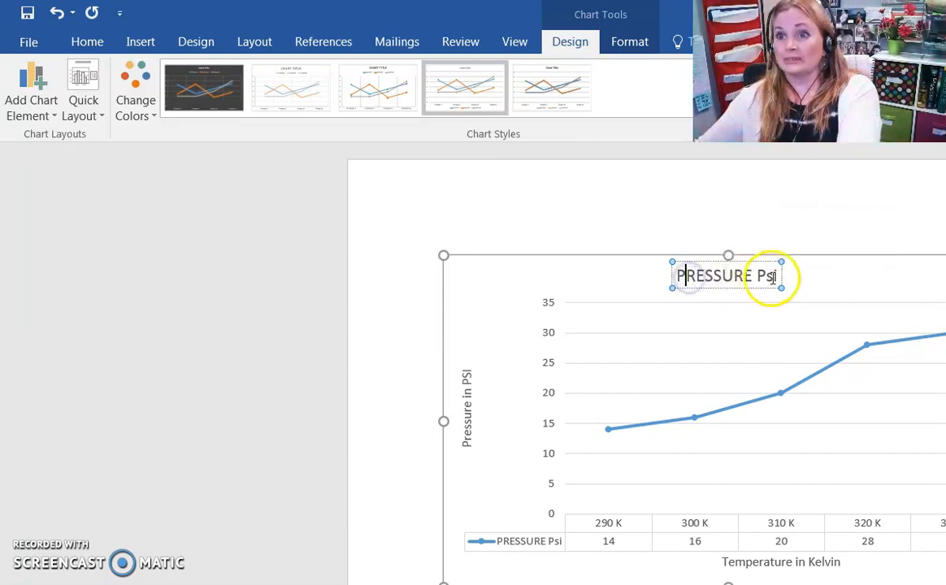
left_click(23, 94)
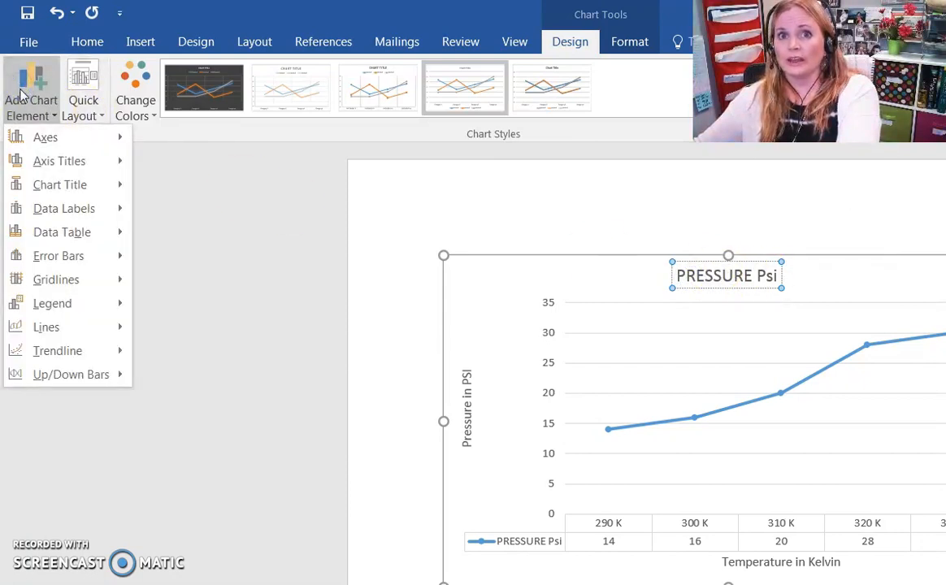
left_click(61, 182)
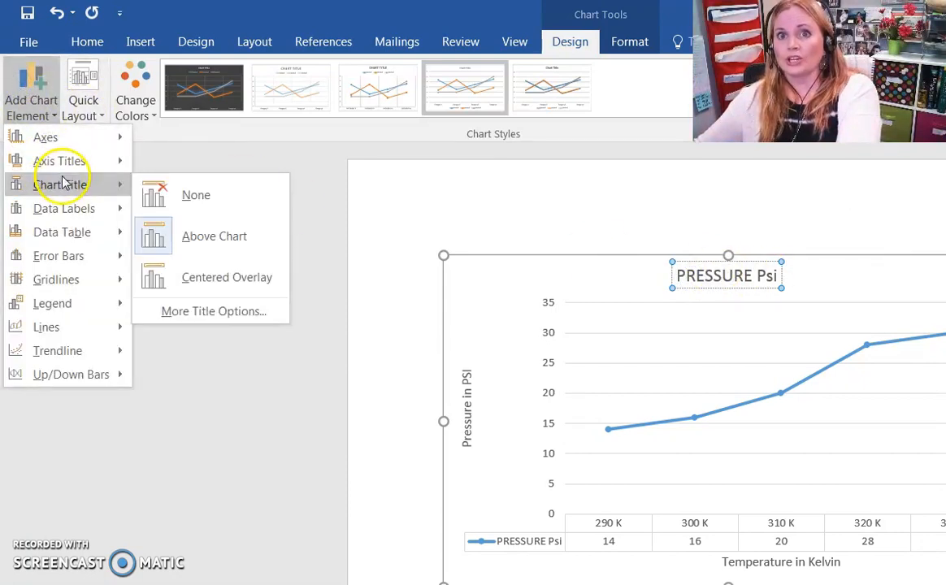
left_click(201, 240)
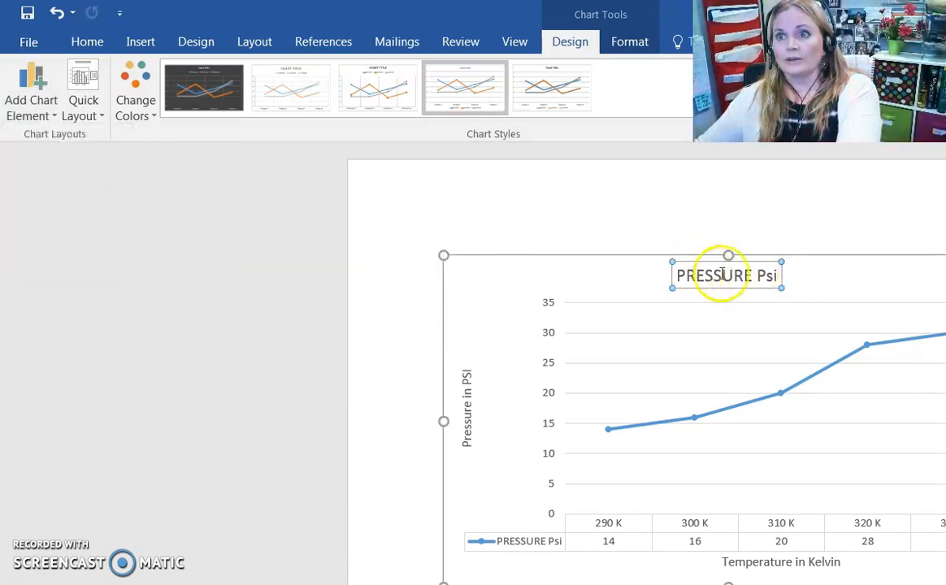
Replace the chart title with "How does change in temperature affect pressure?" and deselect the chart
left_click_drag(778, 275, 678, 270)
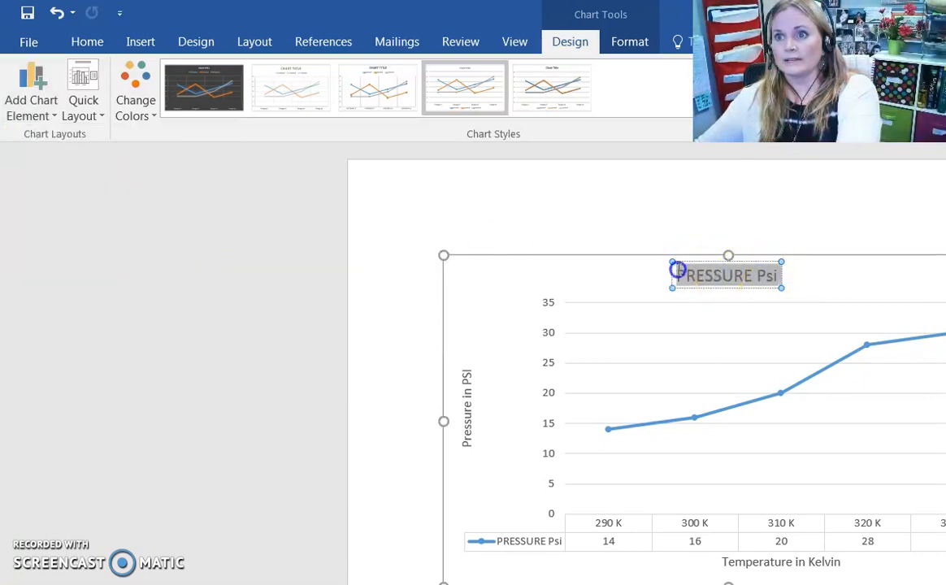
type("Ho")
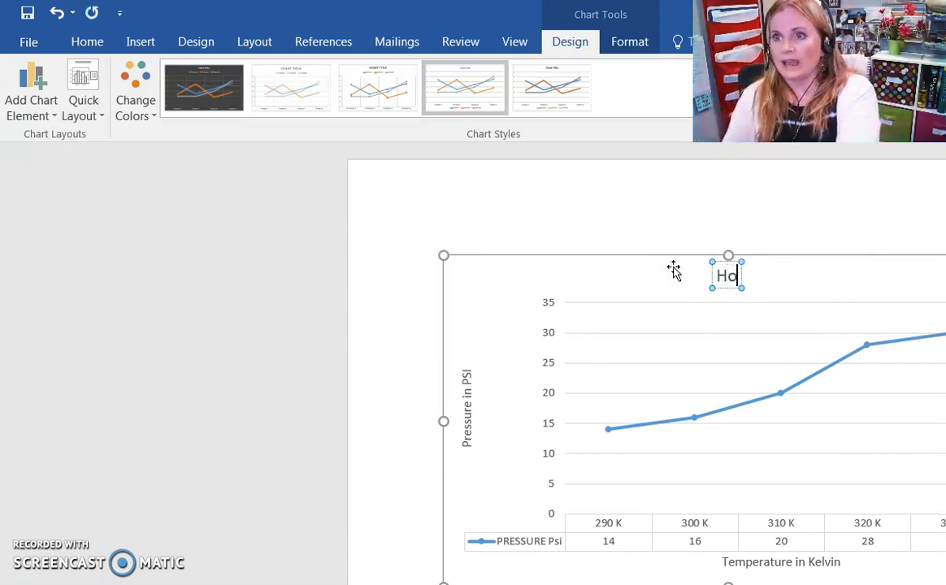
type("w does ")
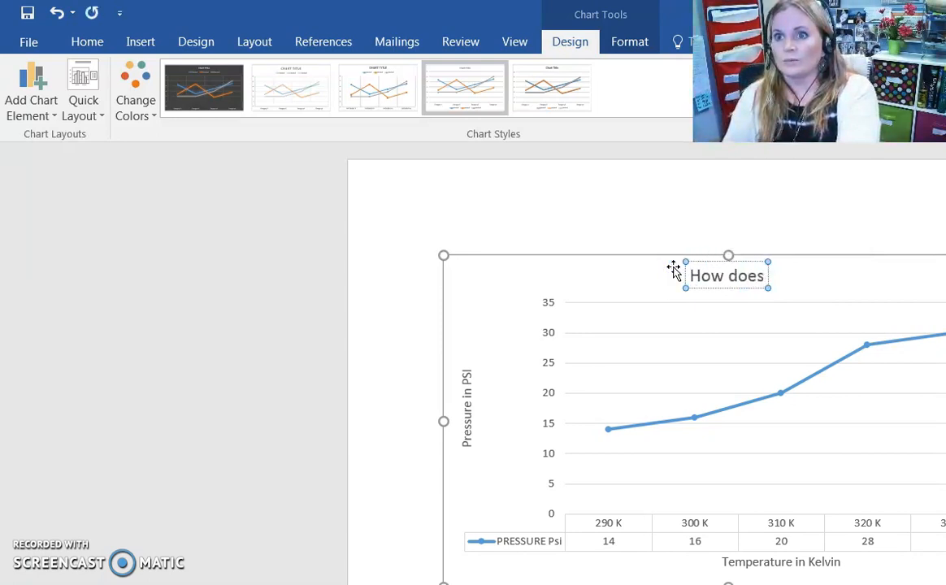
type("cha")
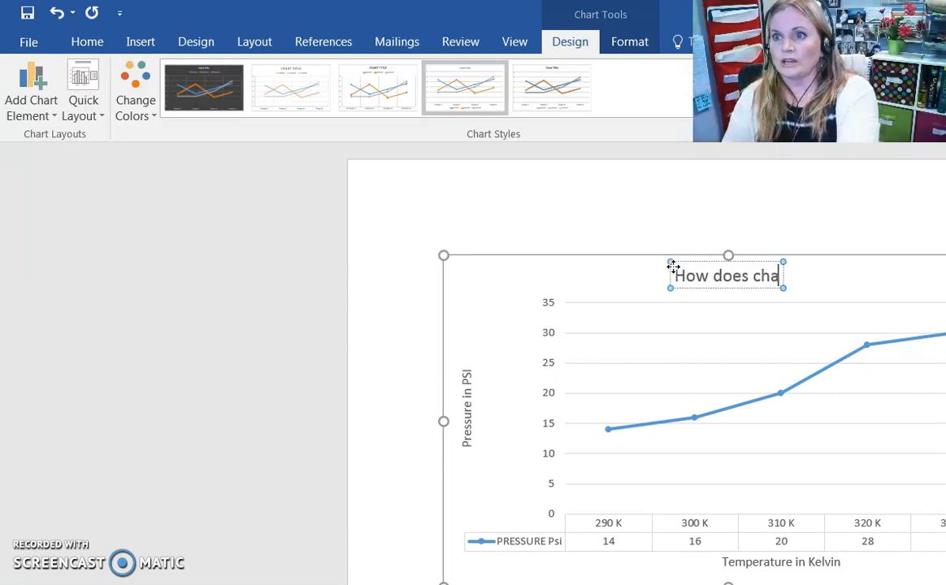
type("nge in temper")
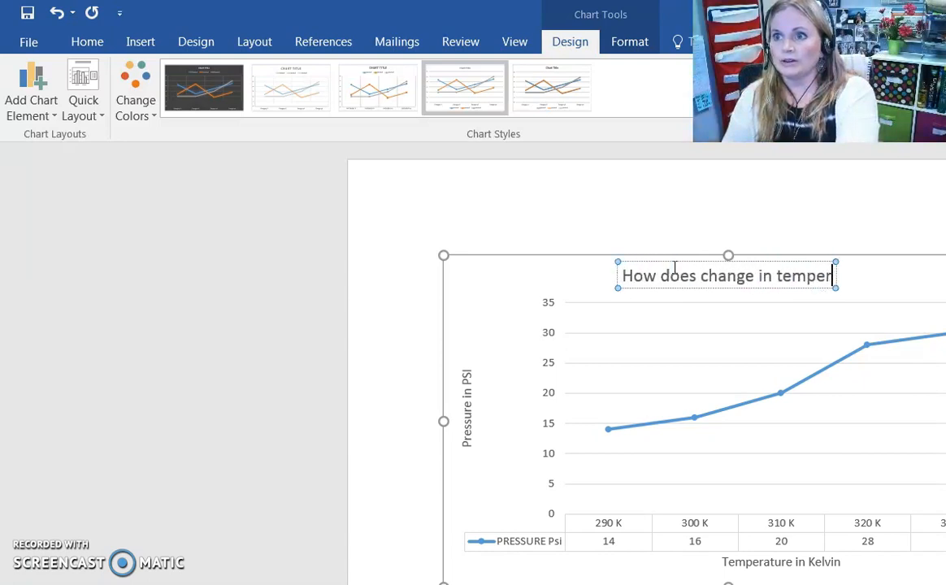
type("ature affect pressure?")
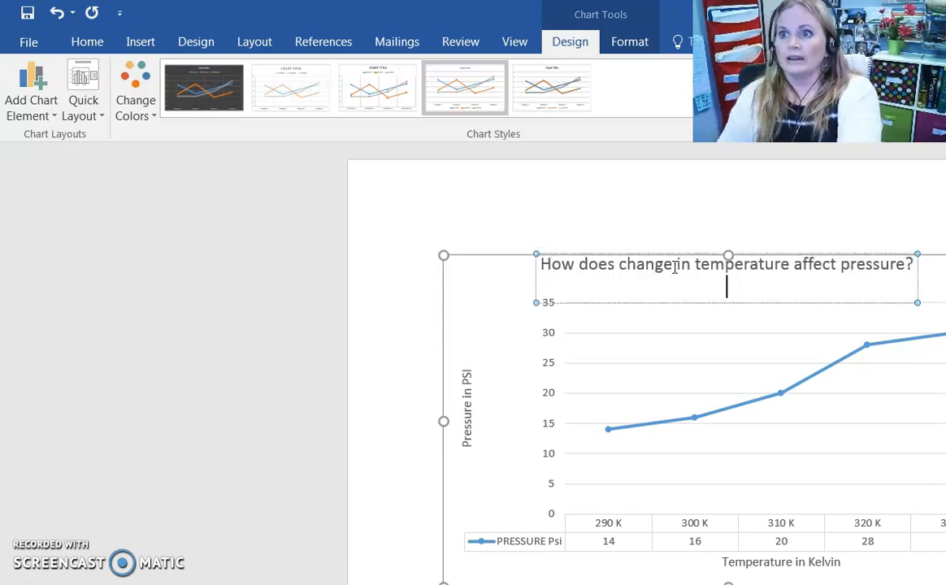
left_click(701, 370)
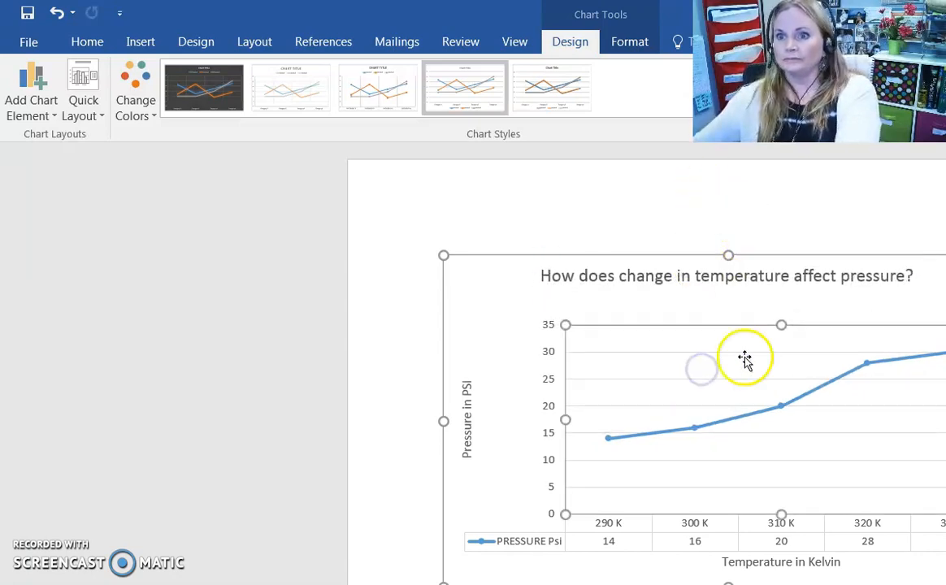
key("Escape")
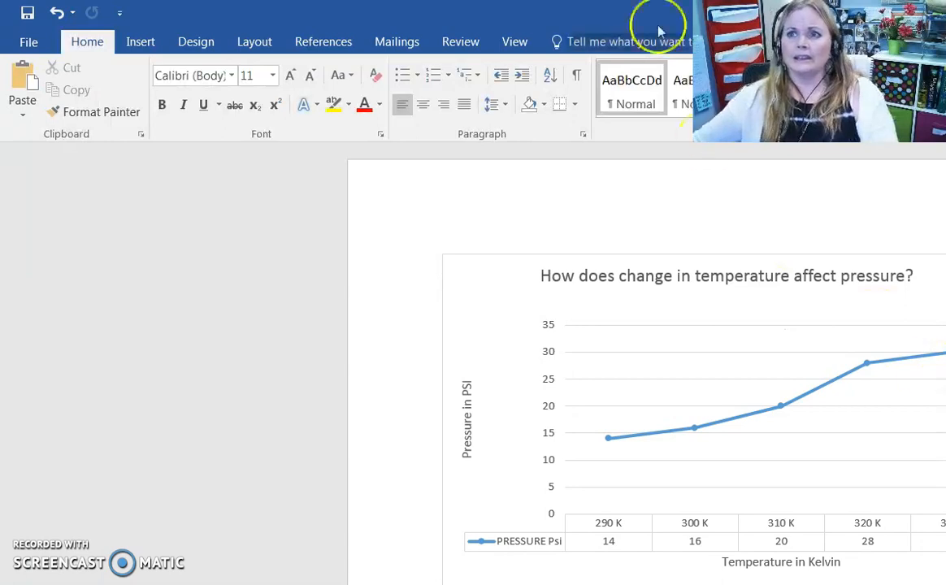